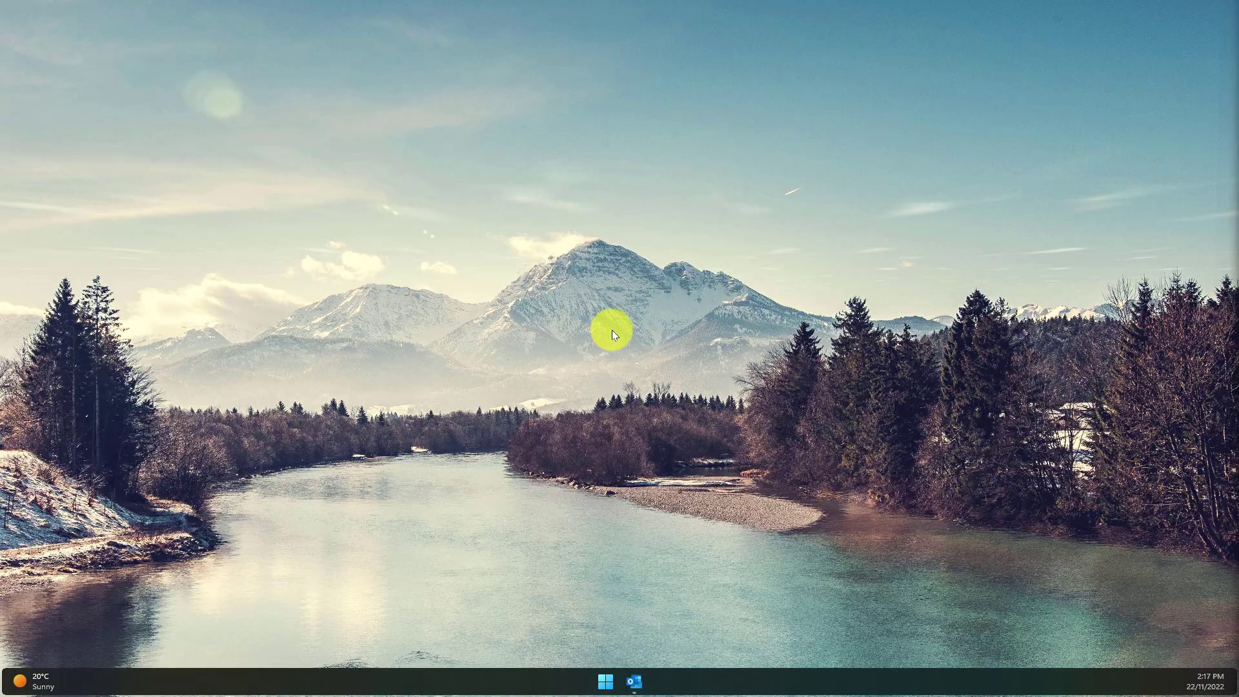
Bring up Outlook, then flag and unflag the Get Android apps message.
click(634, 681)
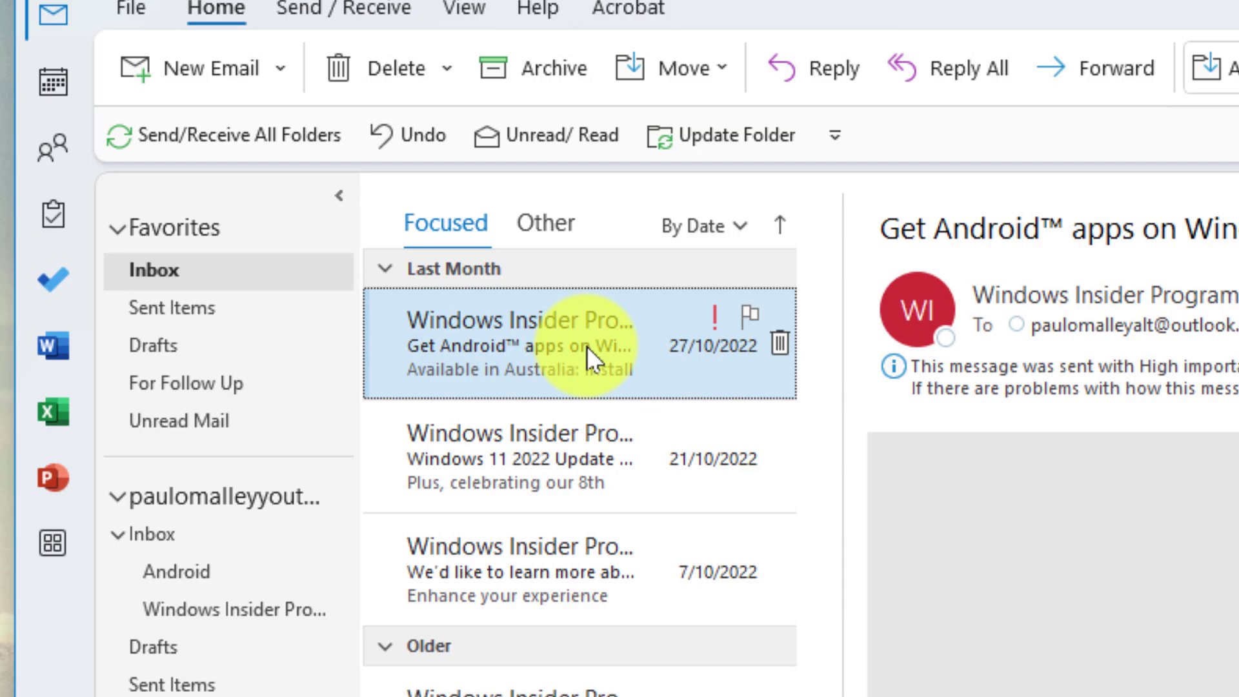
click(745, 317)
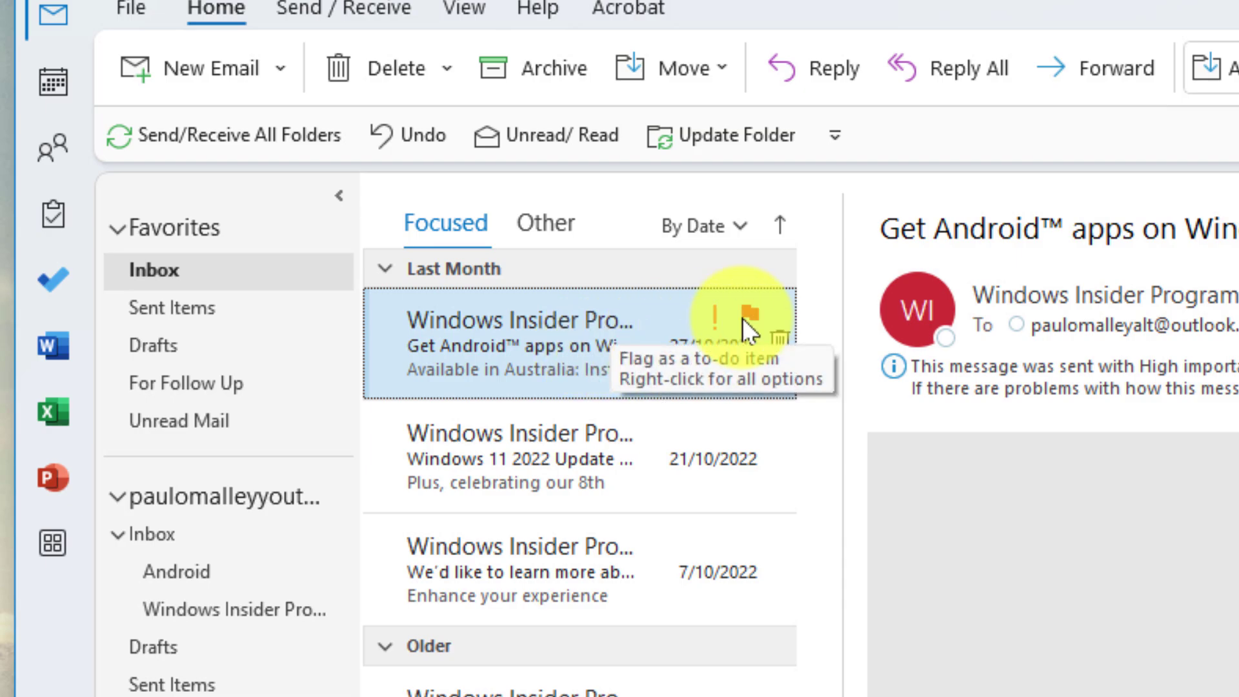
click(743, 317)
Browse the message's Move options, then dismiss the menu without choosing anything.
right_click(549, 346)
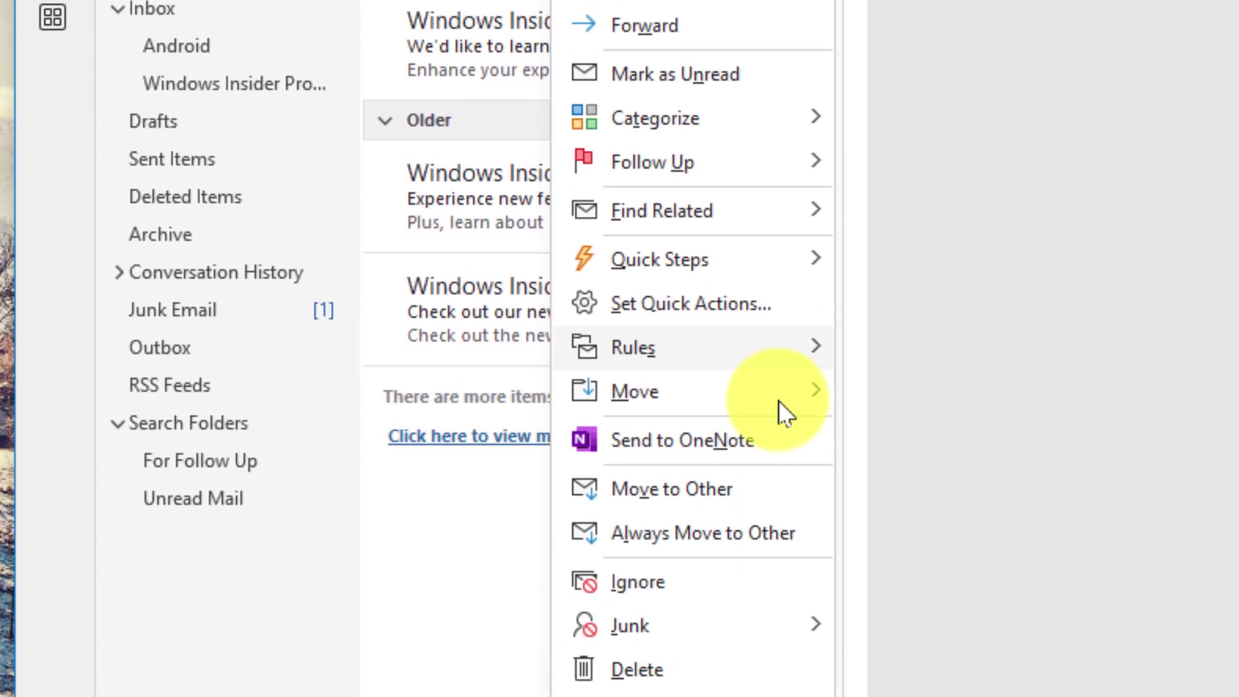
mouse_move(733, 261)
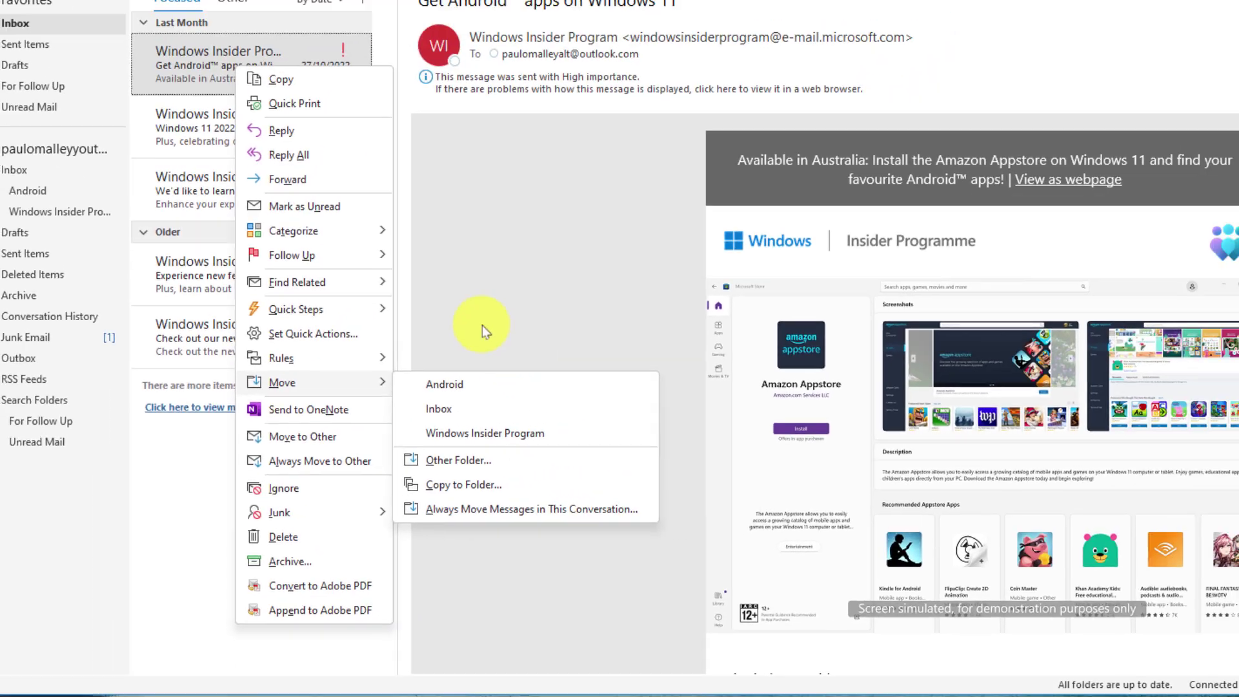
click(689, 65)
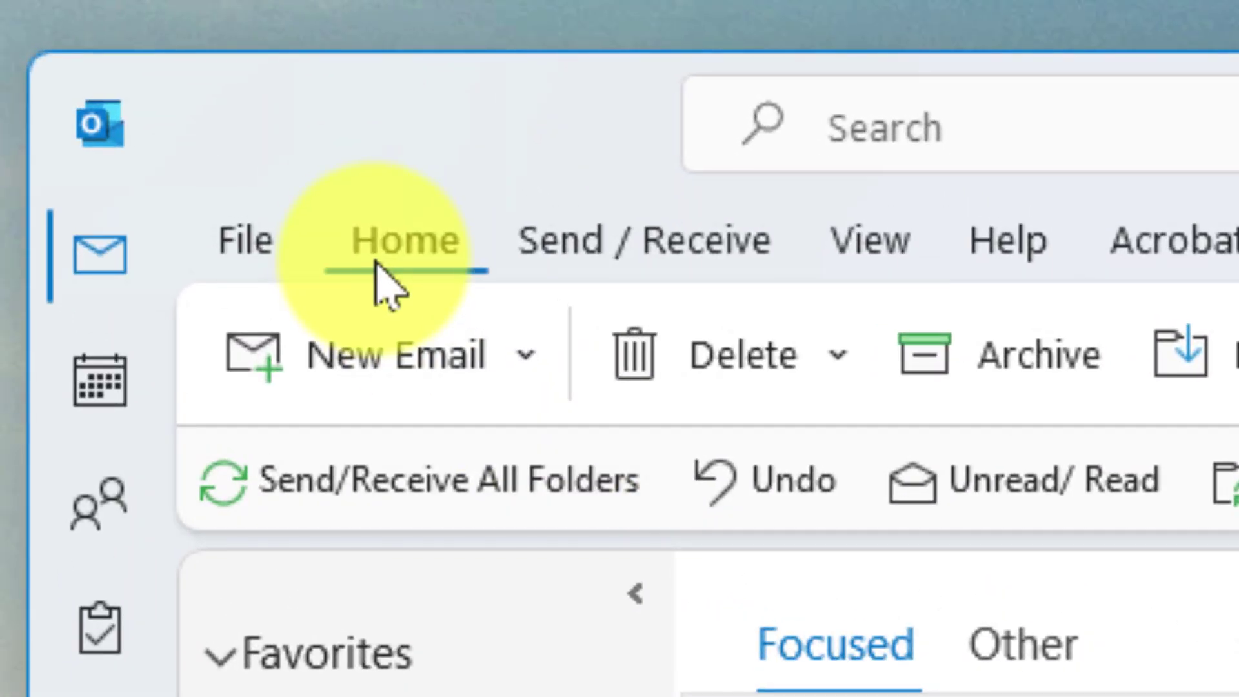
click(376, 262)
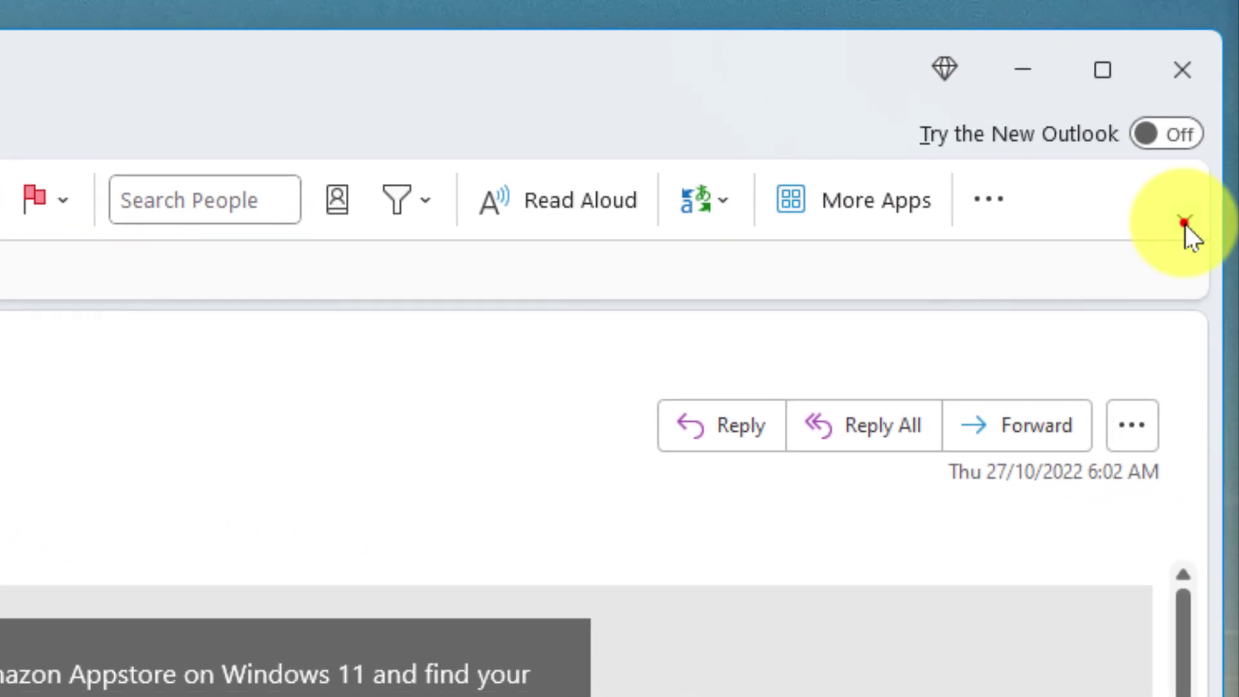
click(1185, 223)
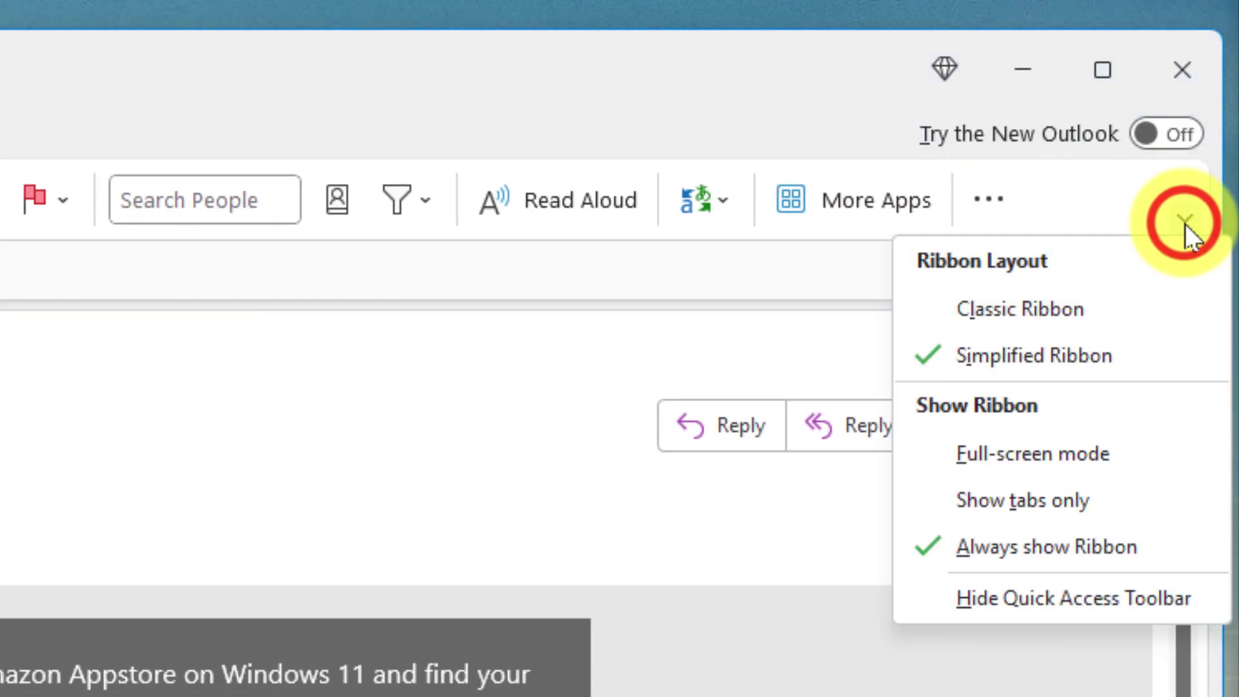
click(1043, 313)
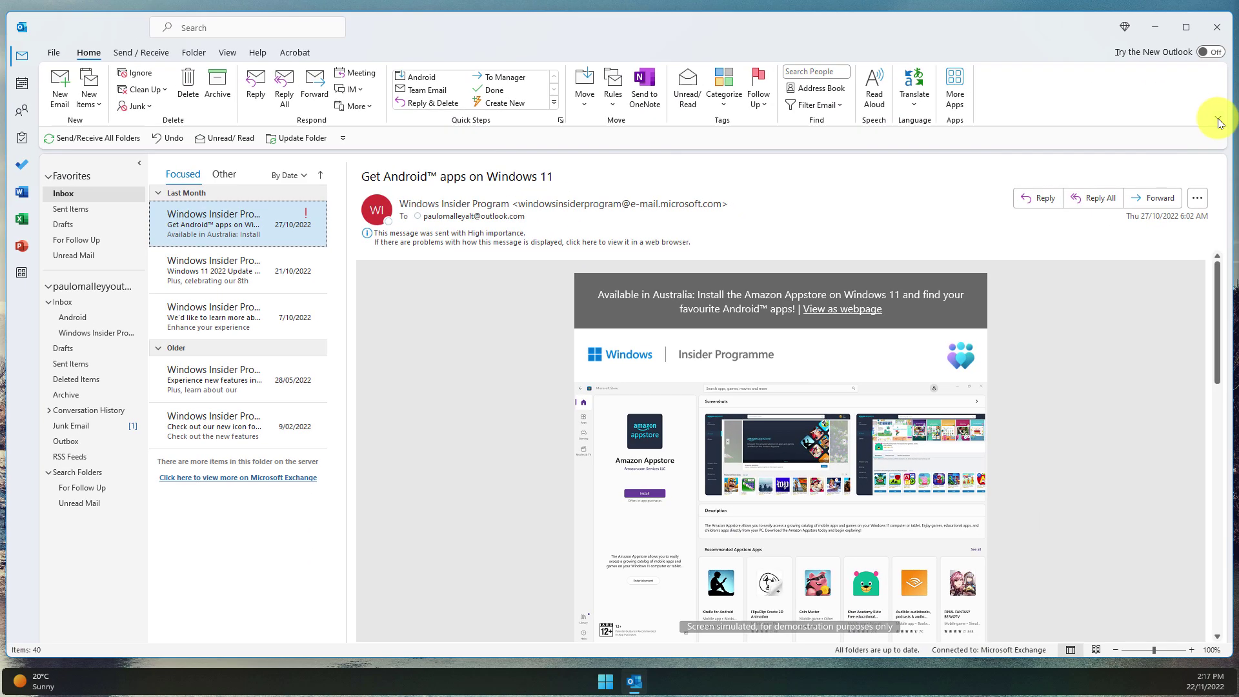
click(1220, 123)
click(1152, 169)
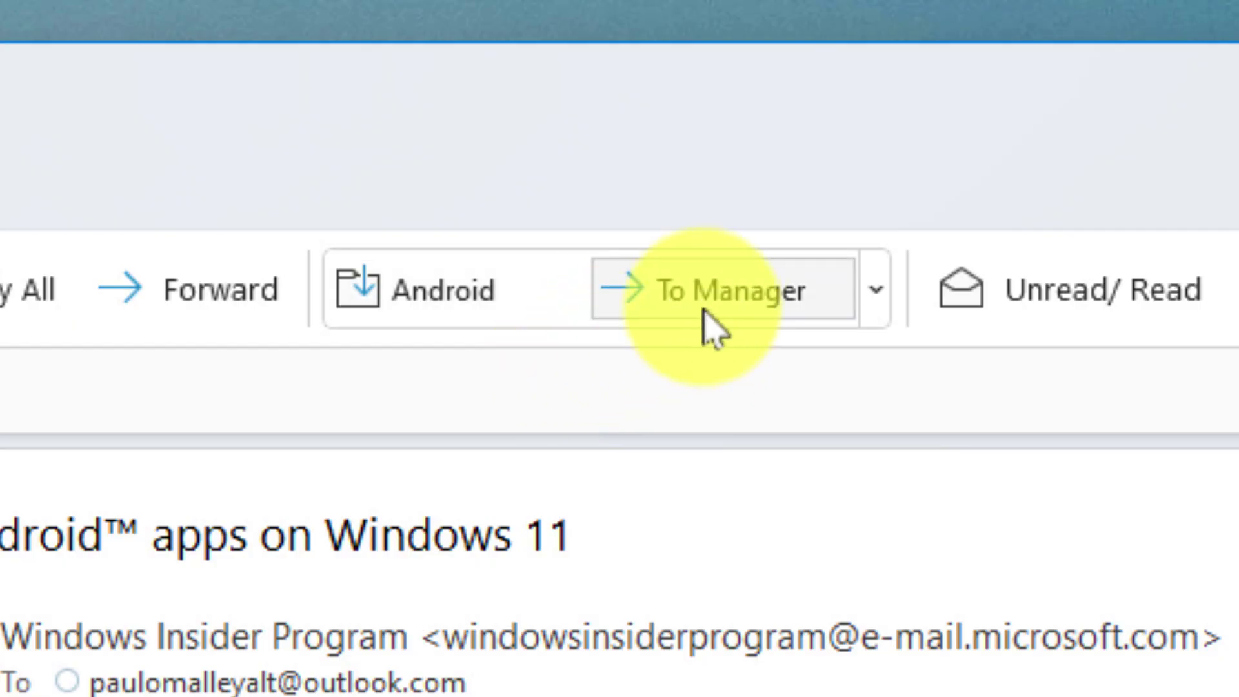
Choose Create New from the Quick Steps gallery to begin a new quick step.
click(877, 292)
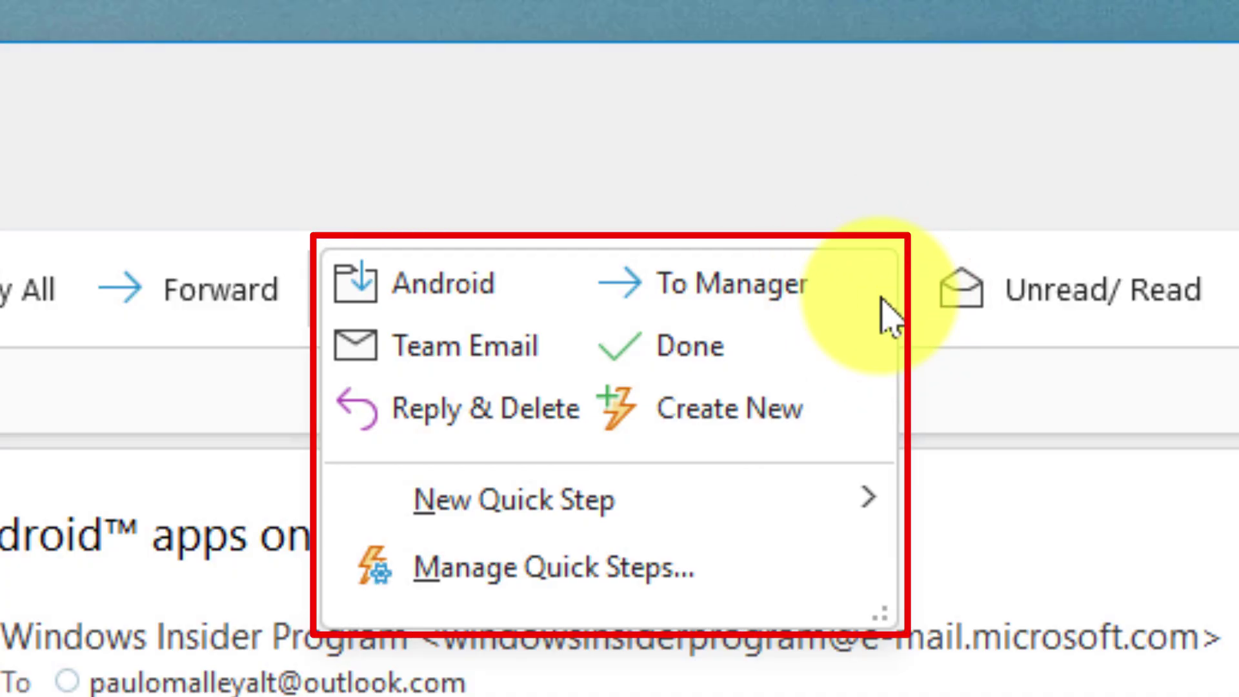
key(Down)
key(Down)
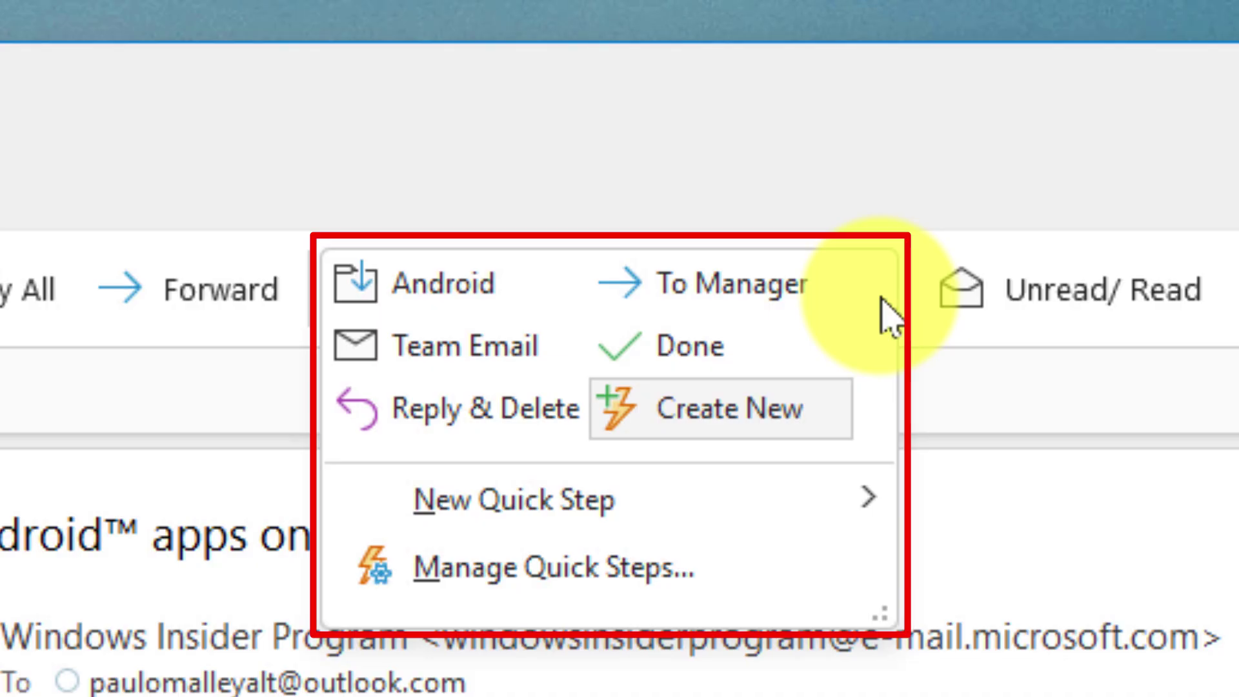
click(734, 423)
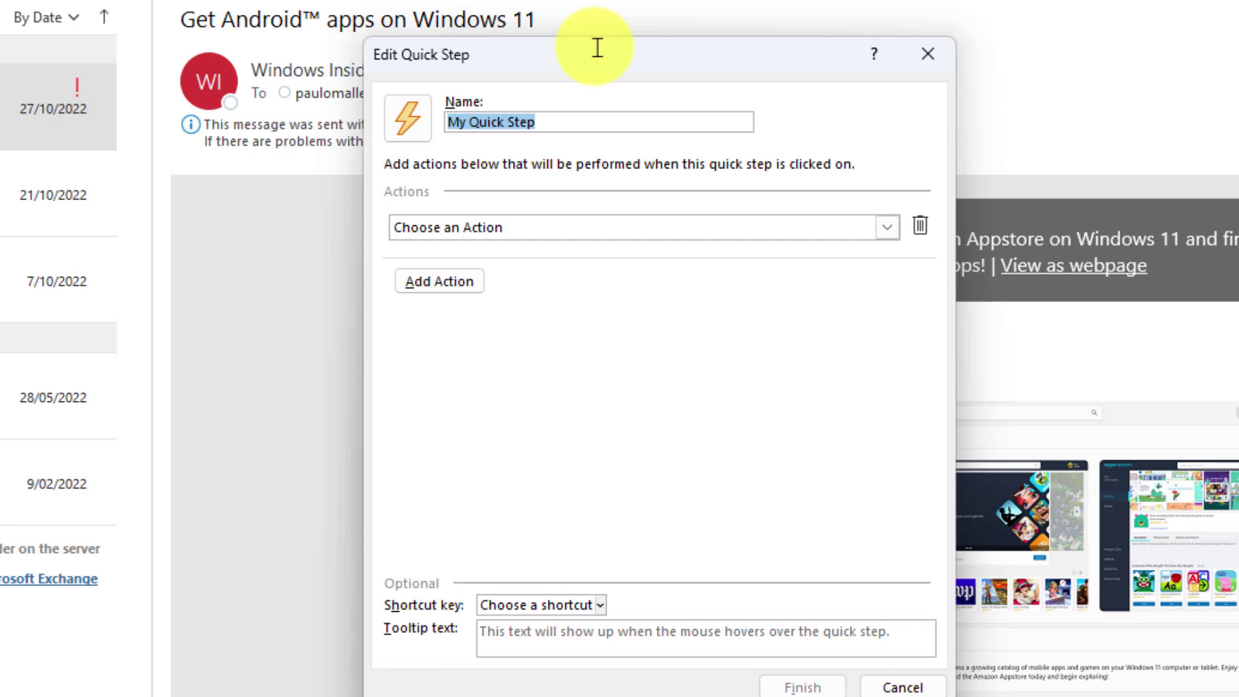
Replace the default name 'My Quick Step' with 'Flagged Android Emails'.
click(575, 115)
triple_click(581, 123)
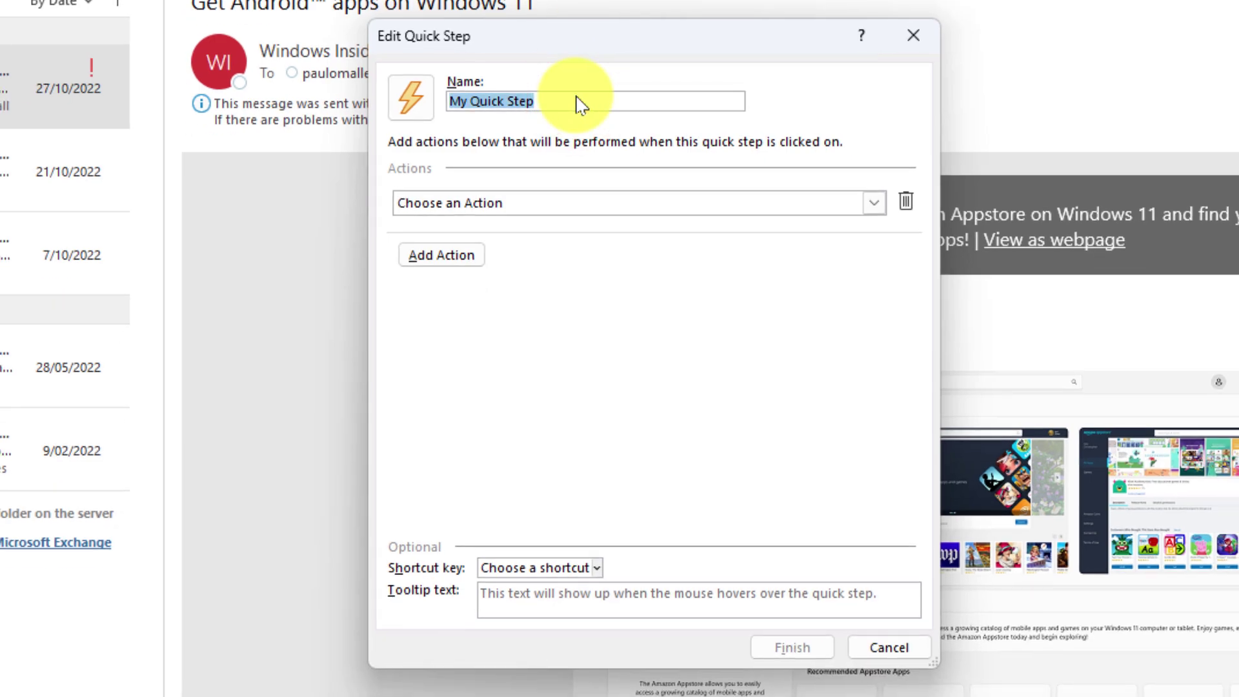
text(Flagged Android Emails)
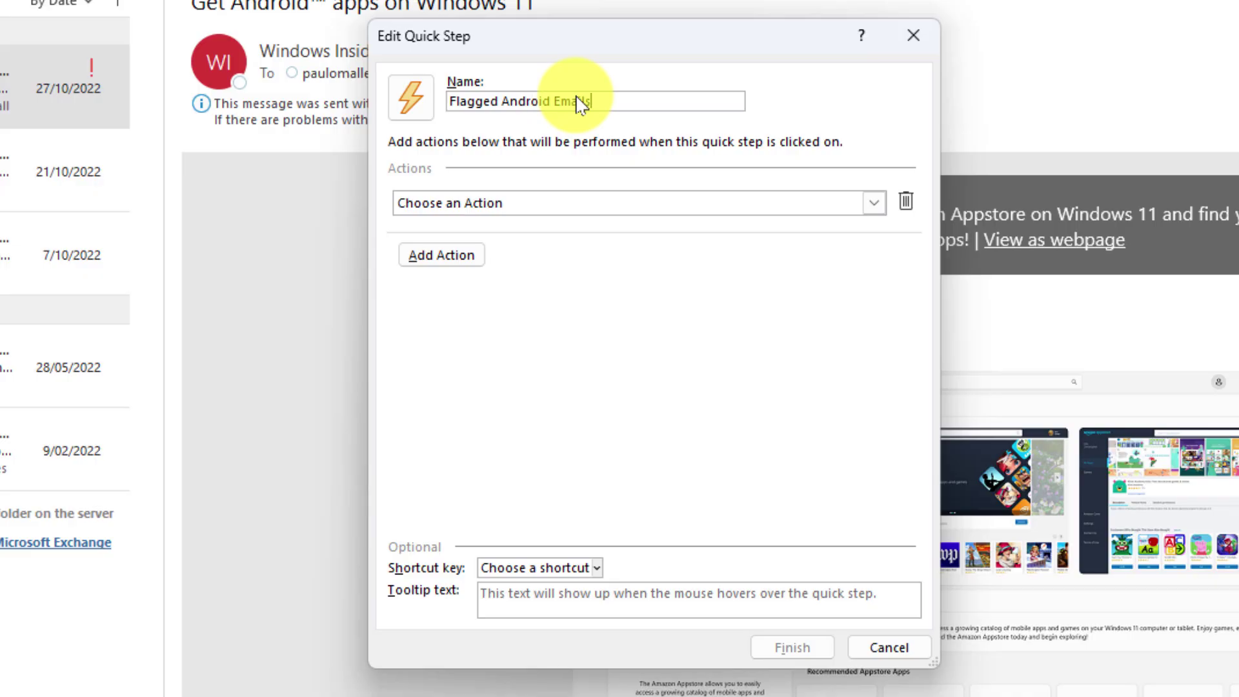
click(727, 206)
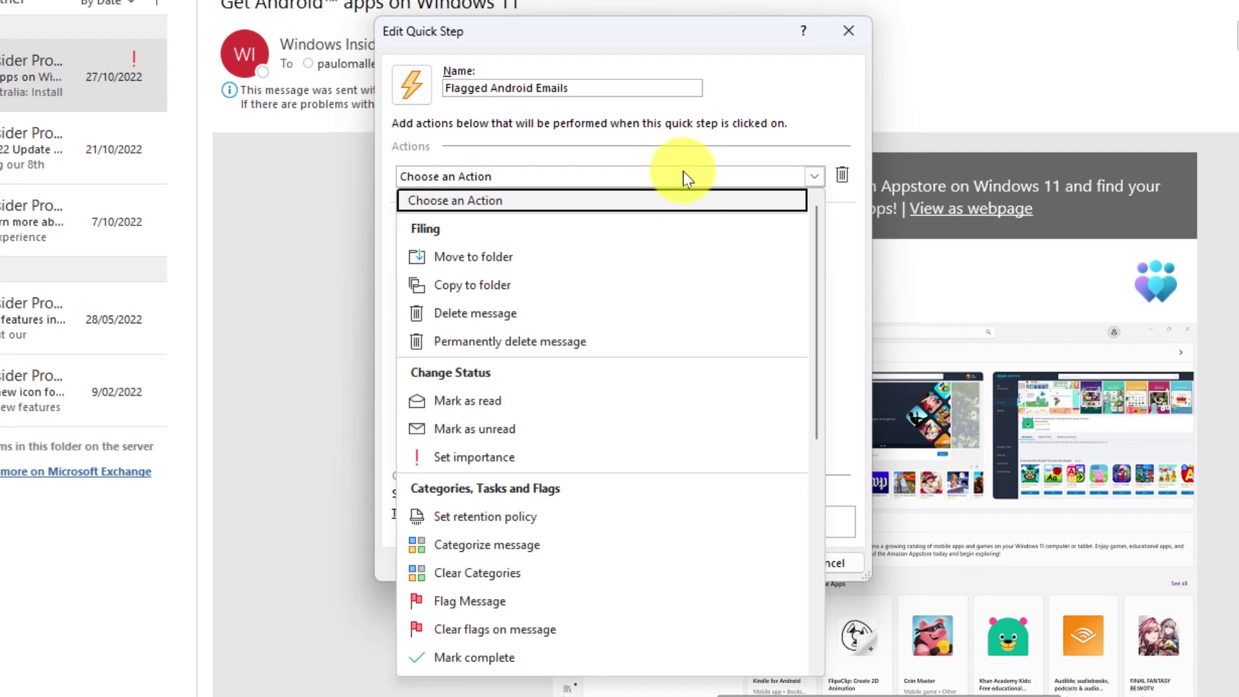
Set the first action to Flag Message for This Week and add a second action.
click(514, 610)
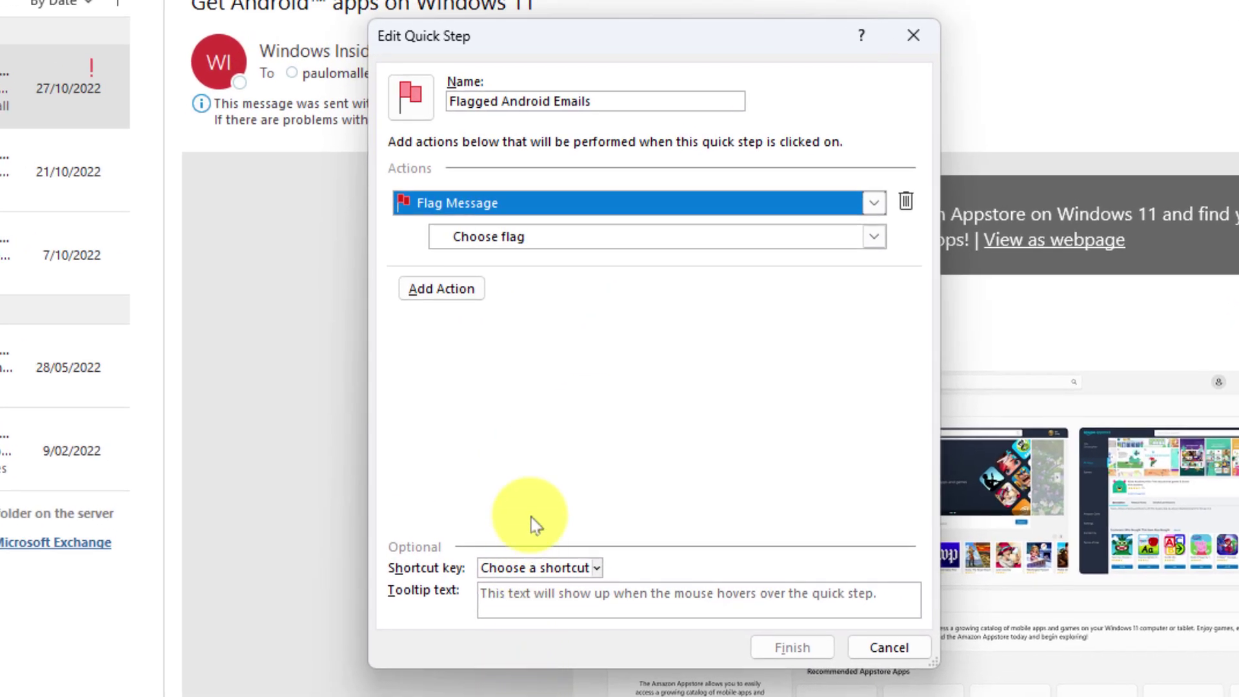
click(538, 239)
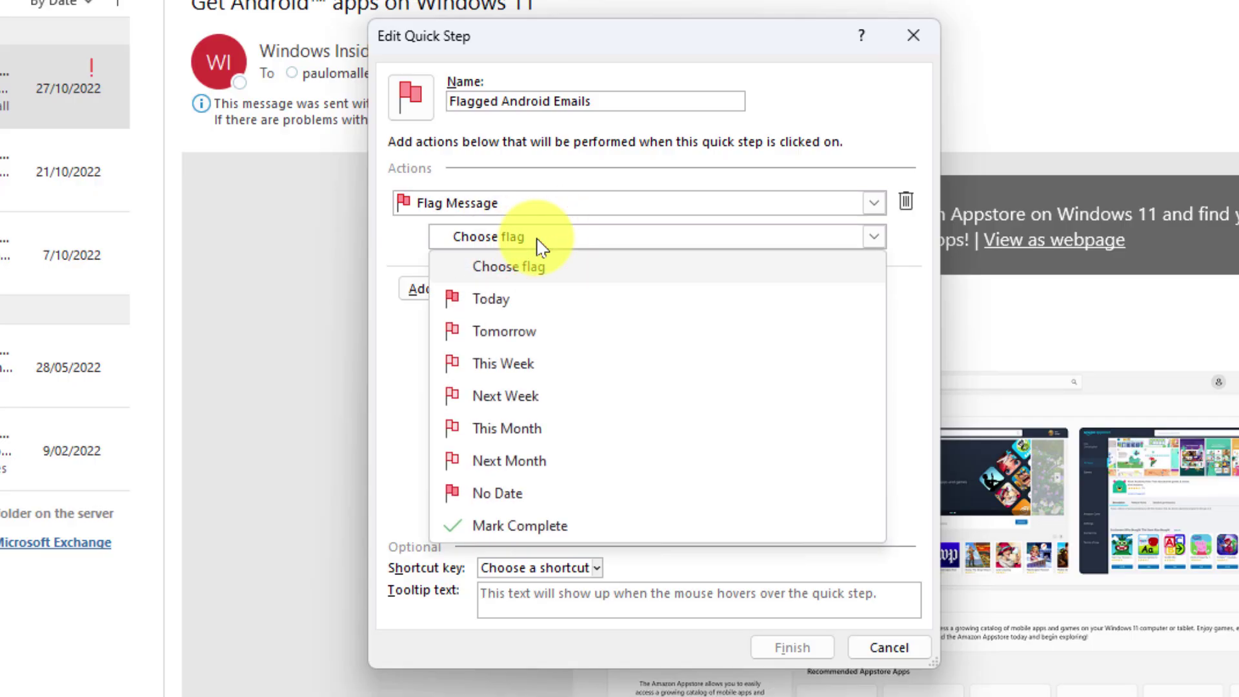
click(538, 363)
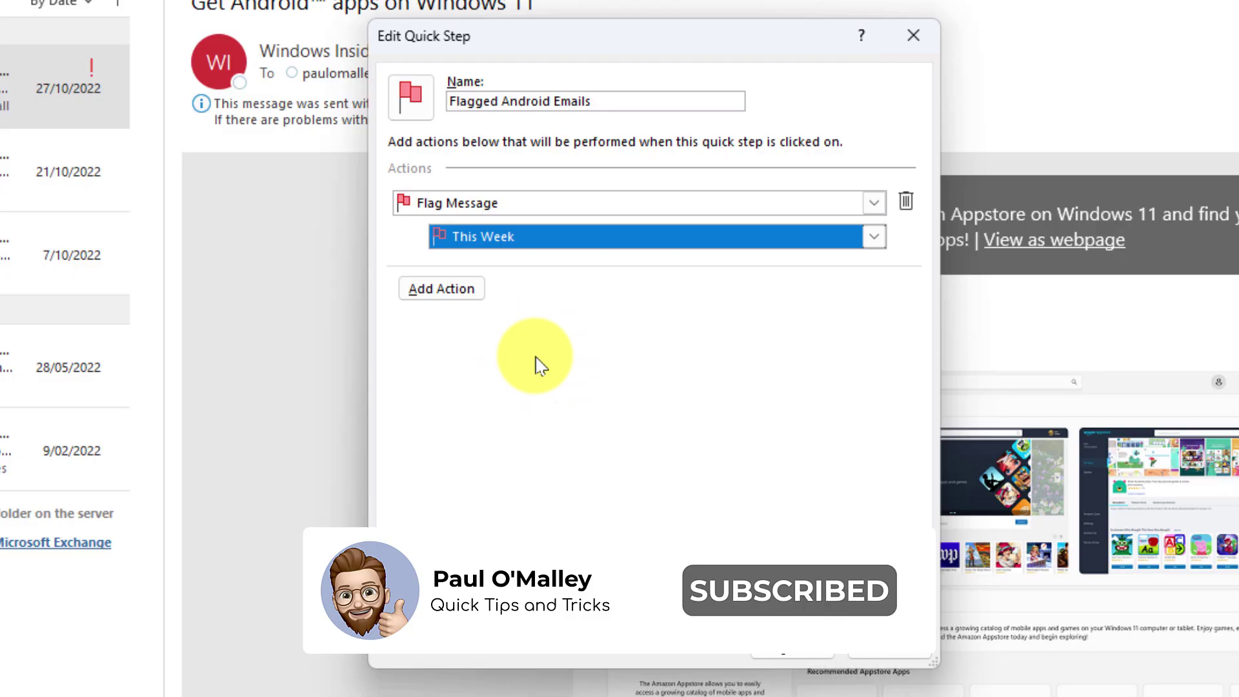
click(446, 297)
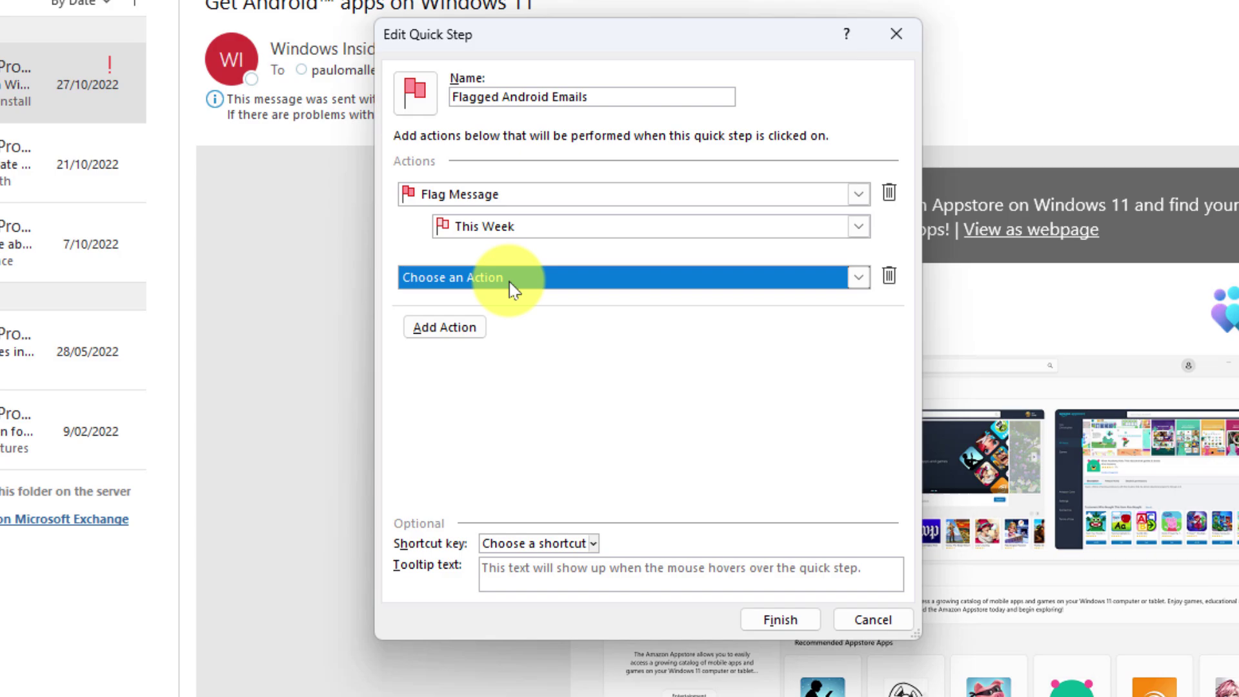
Make the second action move messages to the Android folder.
click(511, 284)
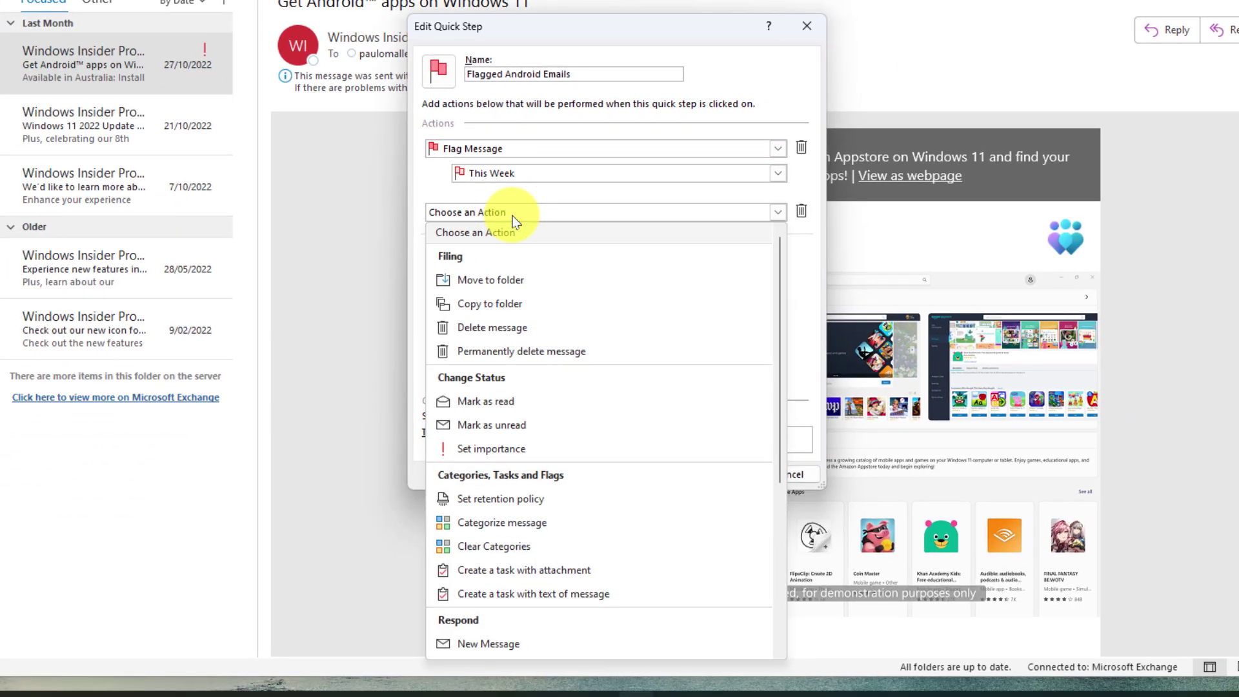
click(524, 282)
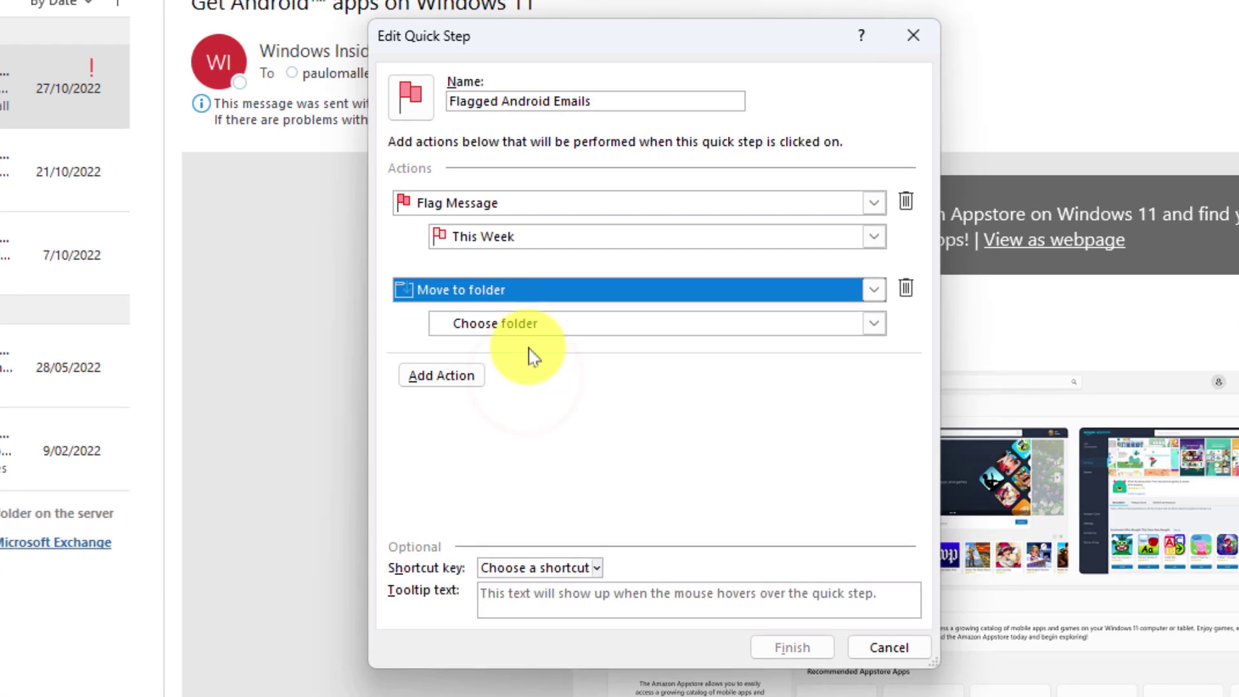
click(530, 325)
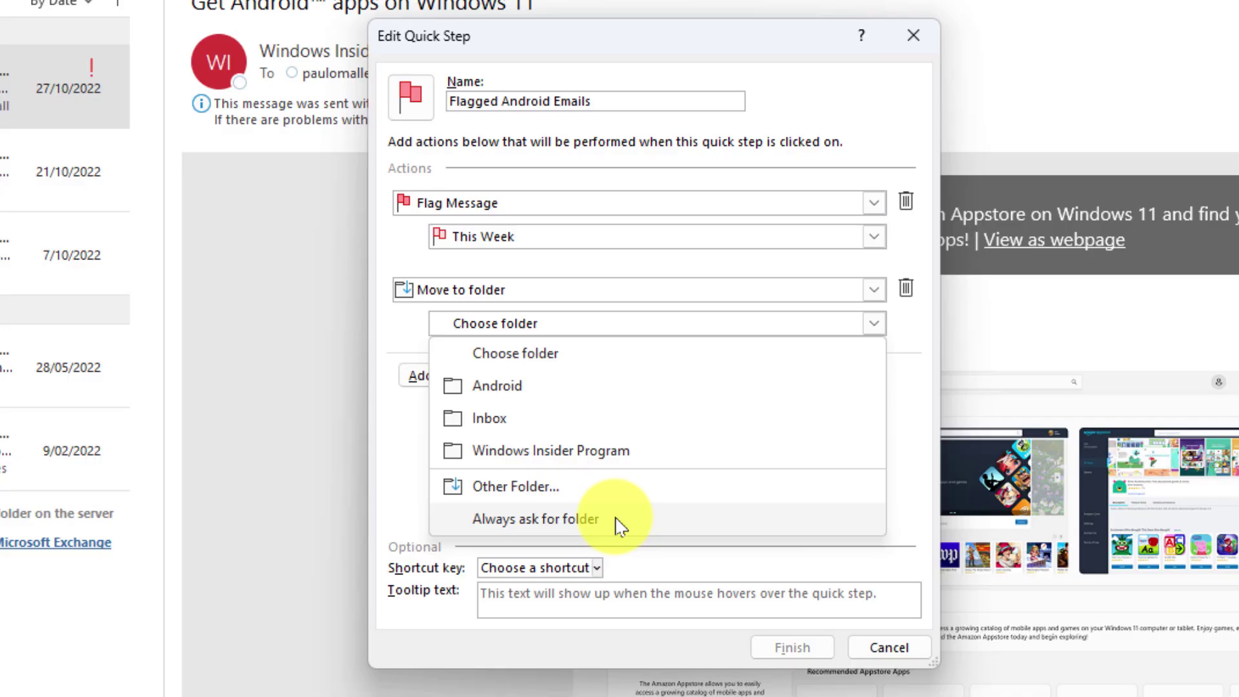
click(526, 391)
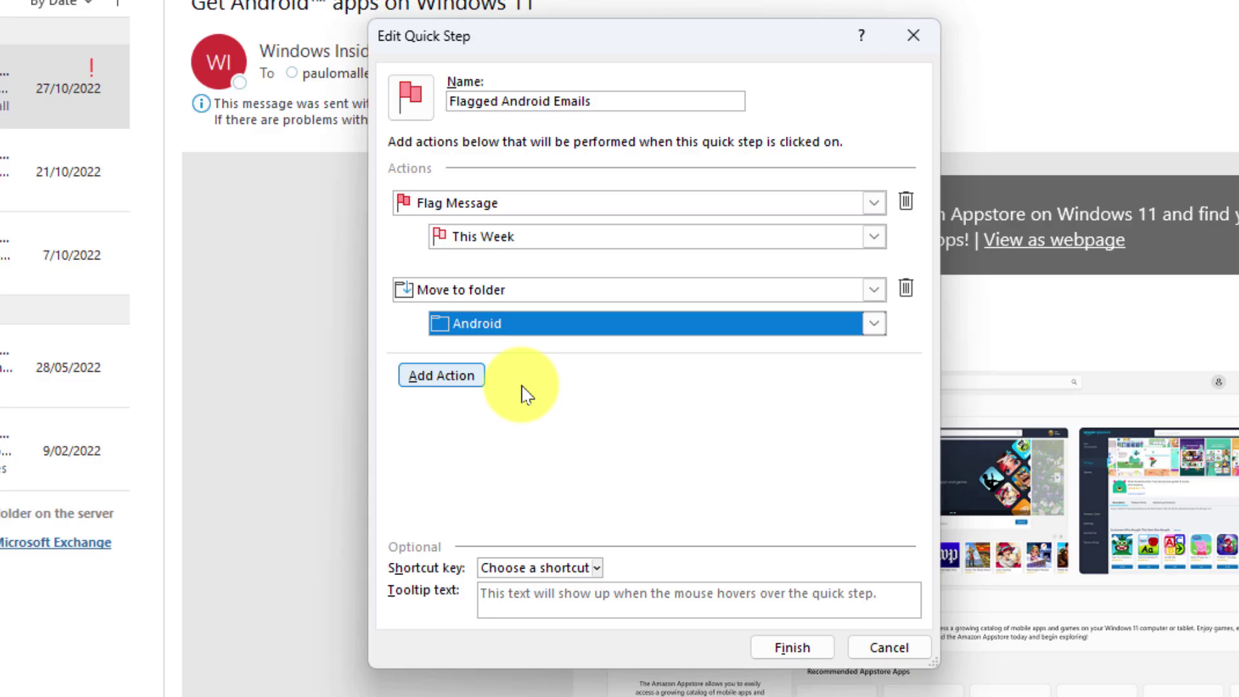
Add a third action that sets message importance to Low.
click(442, 375)
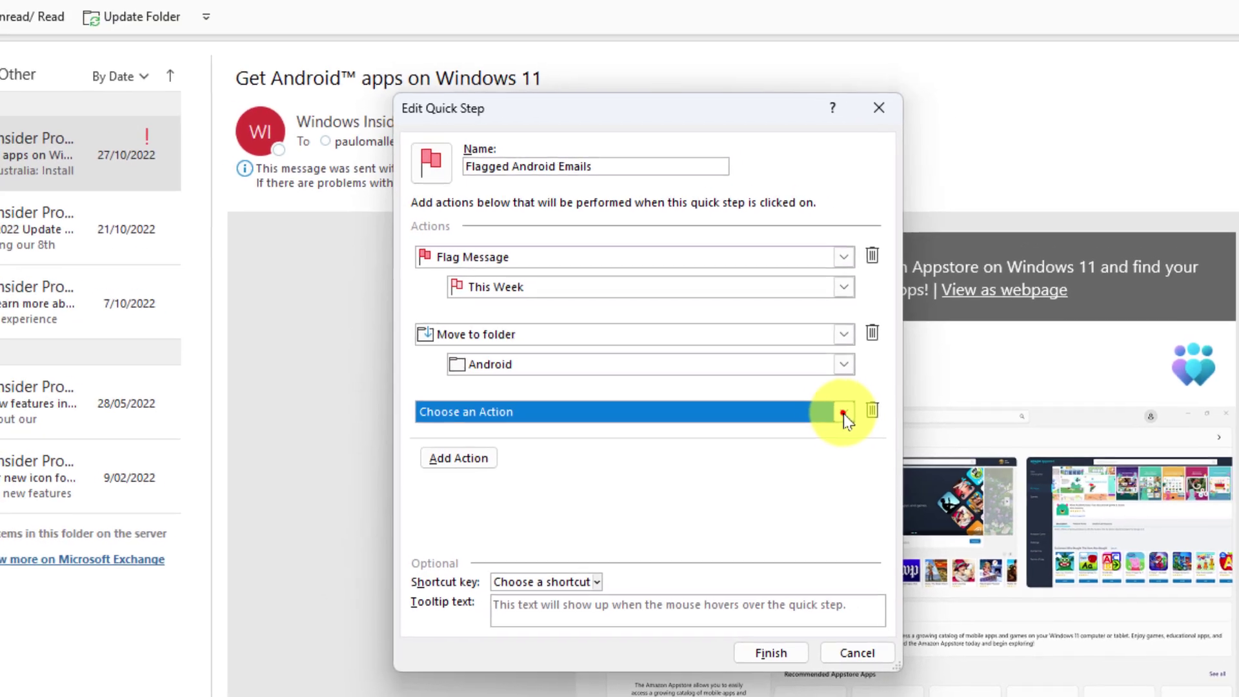
click(843, 413)
drag(801, 306, 800, 417)
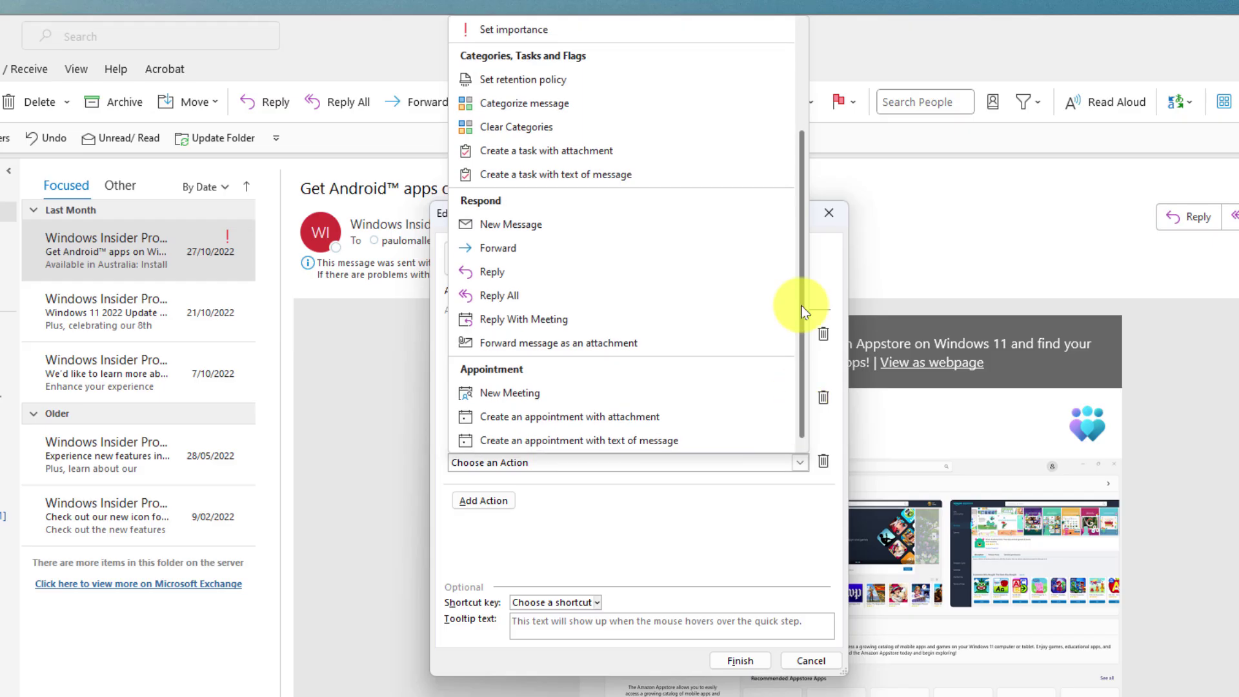
drag(801, 419, 820, 303)
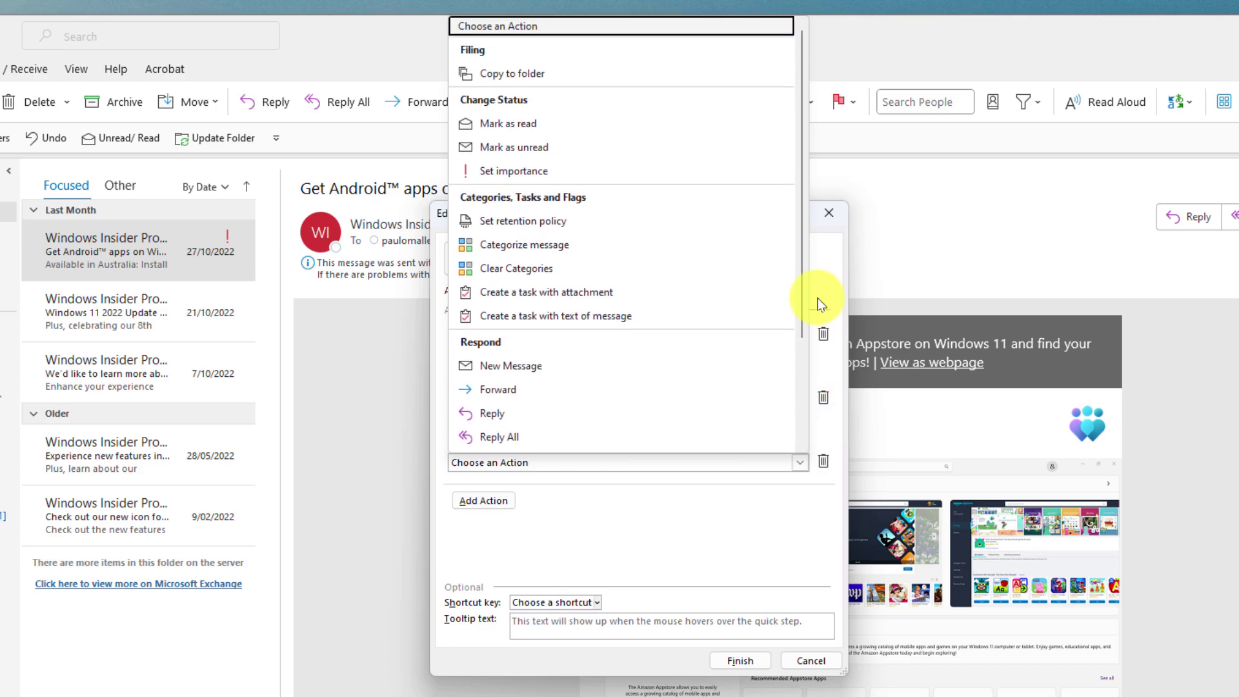
click(525, 169)
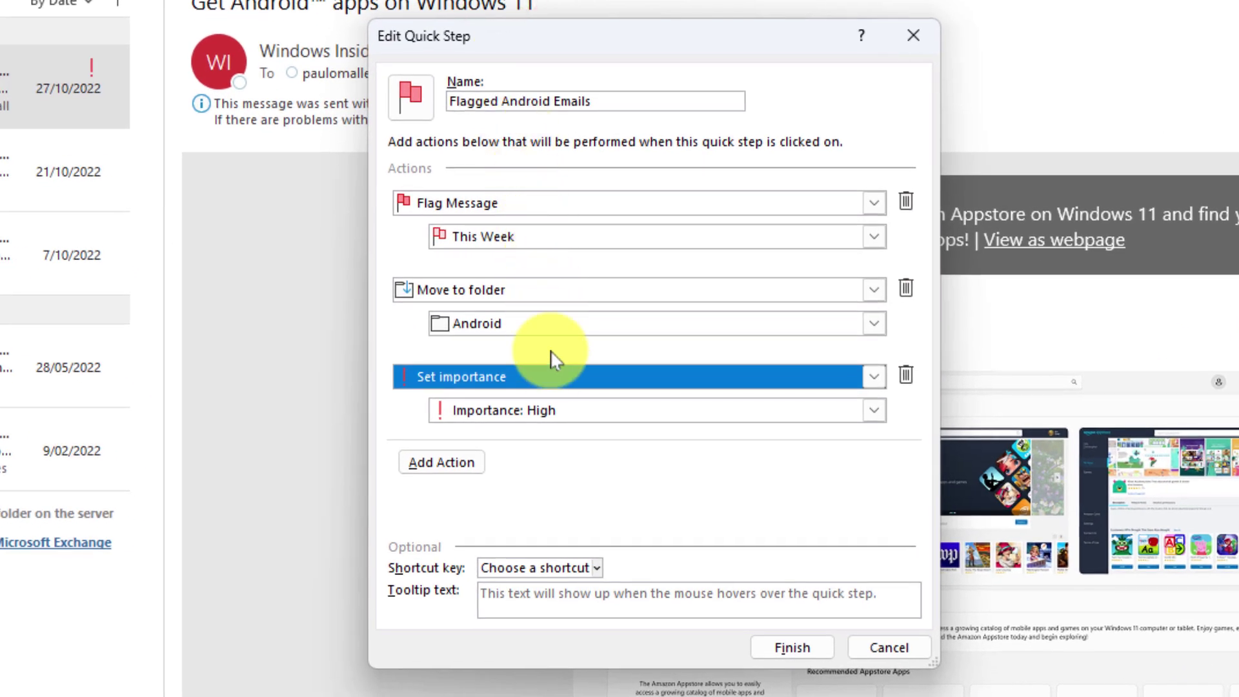
click(557, 410)
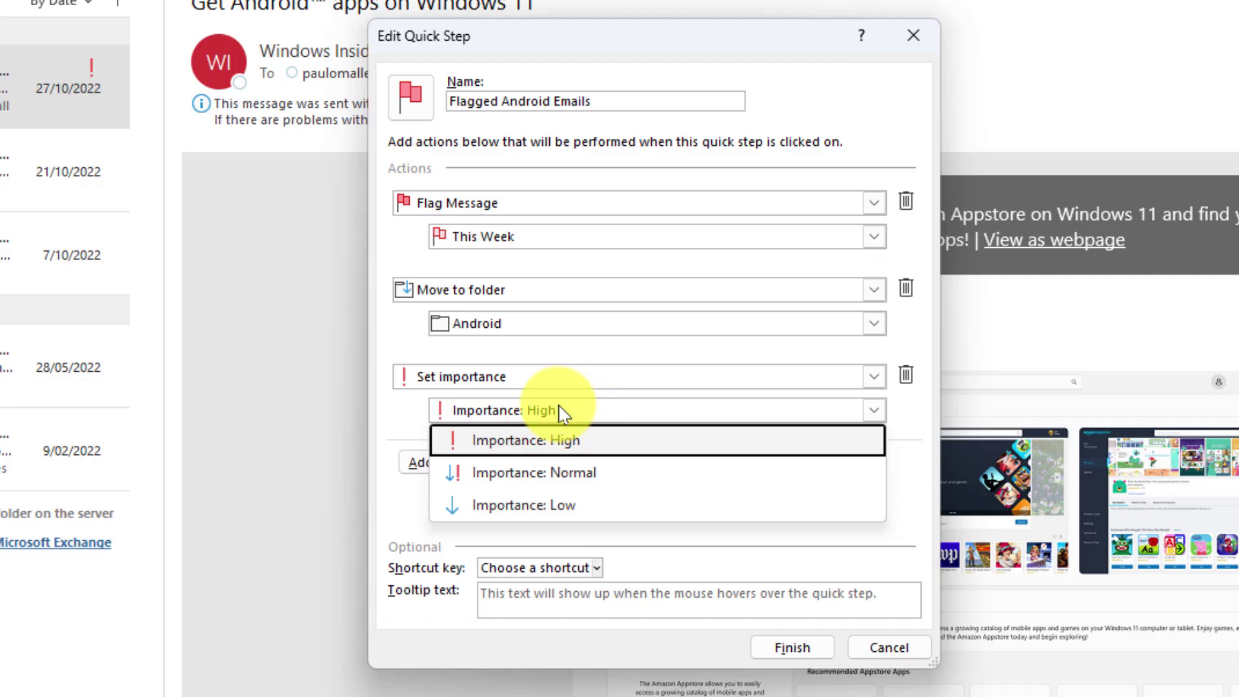
click(563, 509)
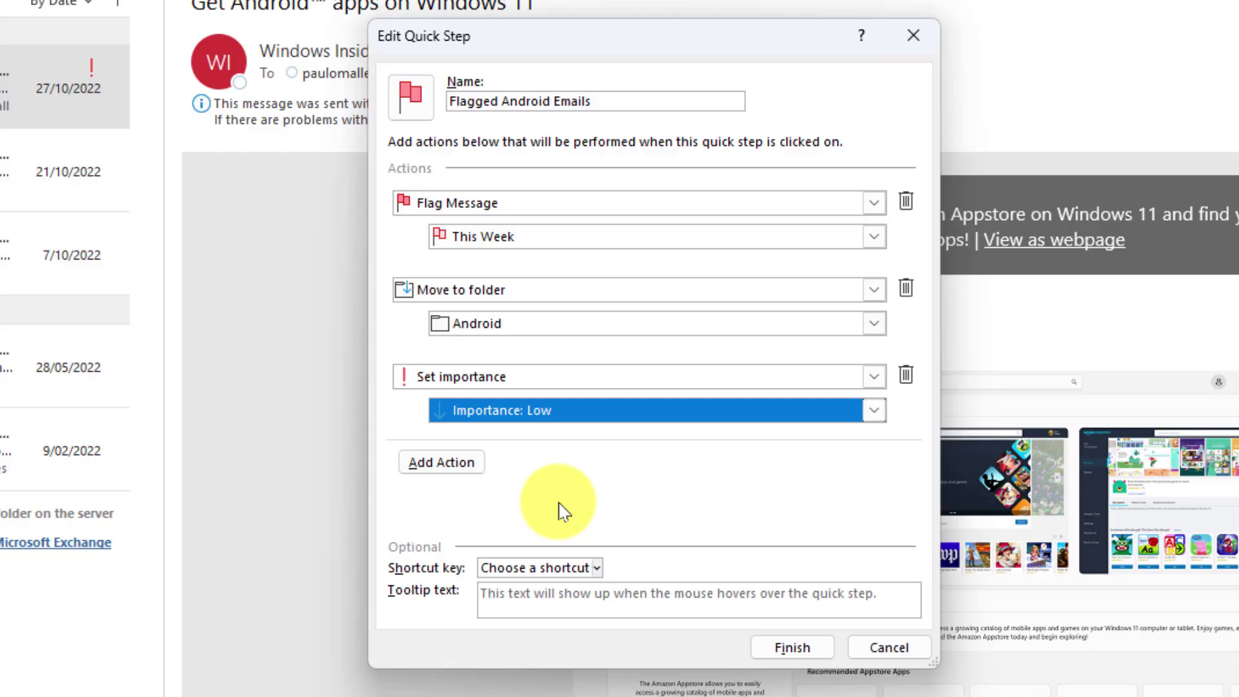
Delete the importance action, assign shortcut CTRL+SHIFT+1, and finish the quick step.
click(906, 377)
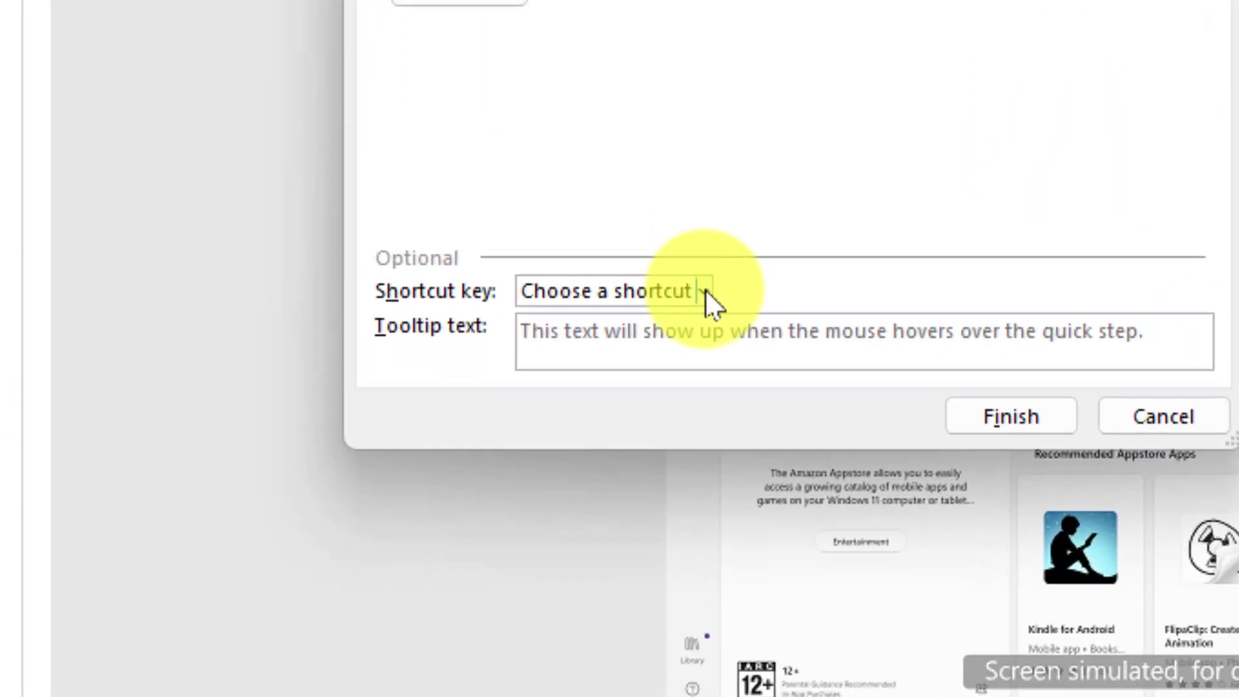
click(707, 291)
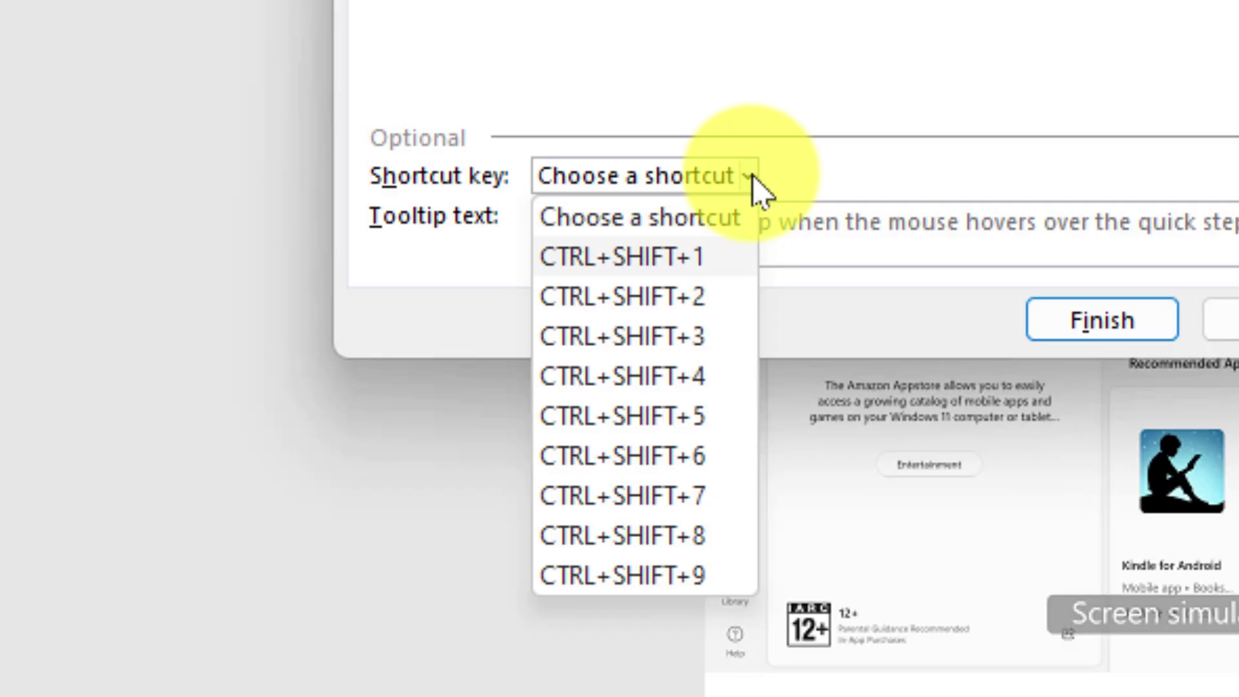
click(718, 253)
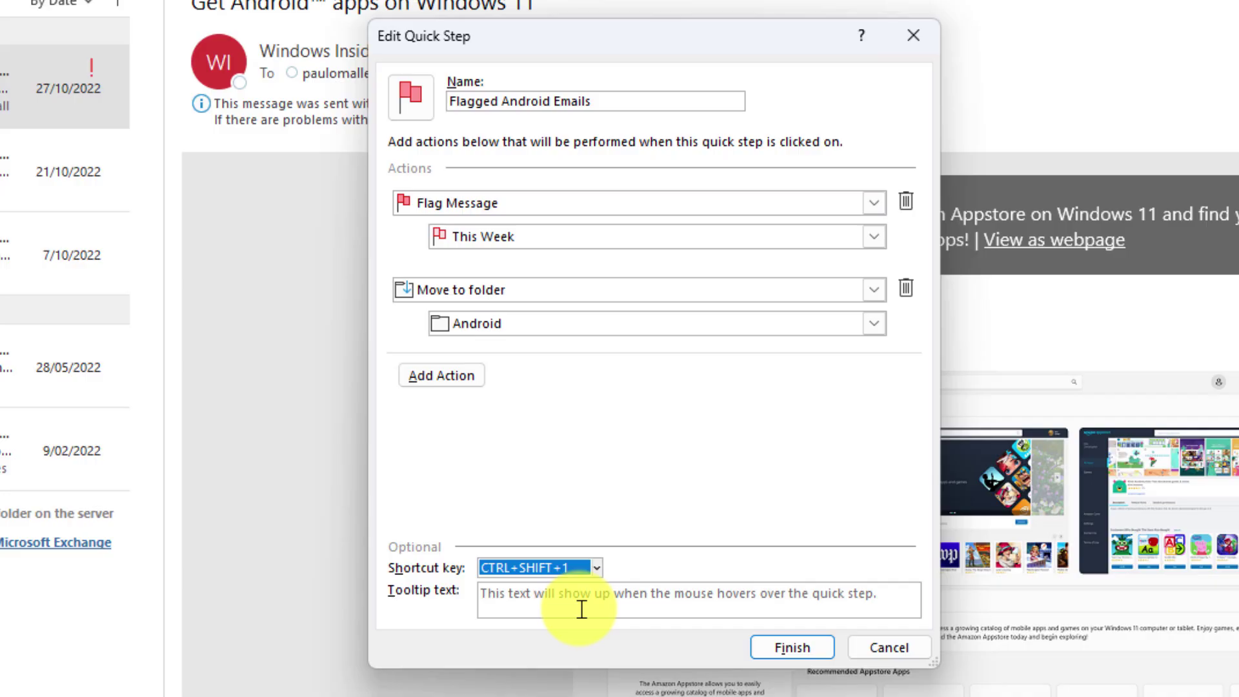
click(810, 651)
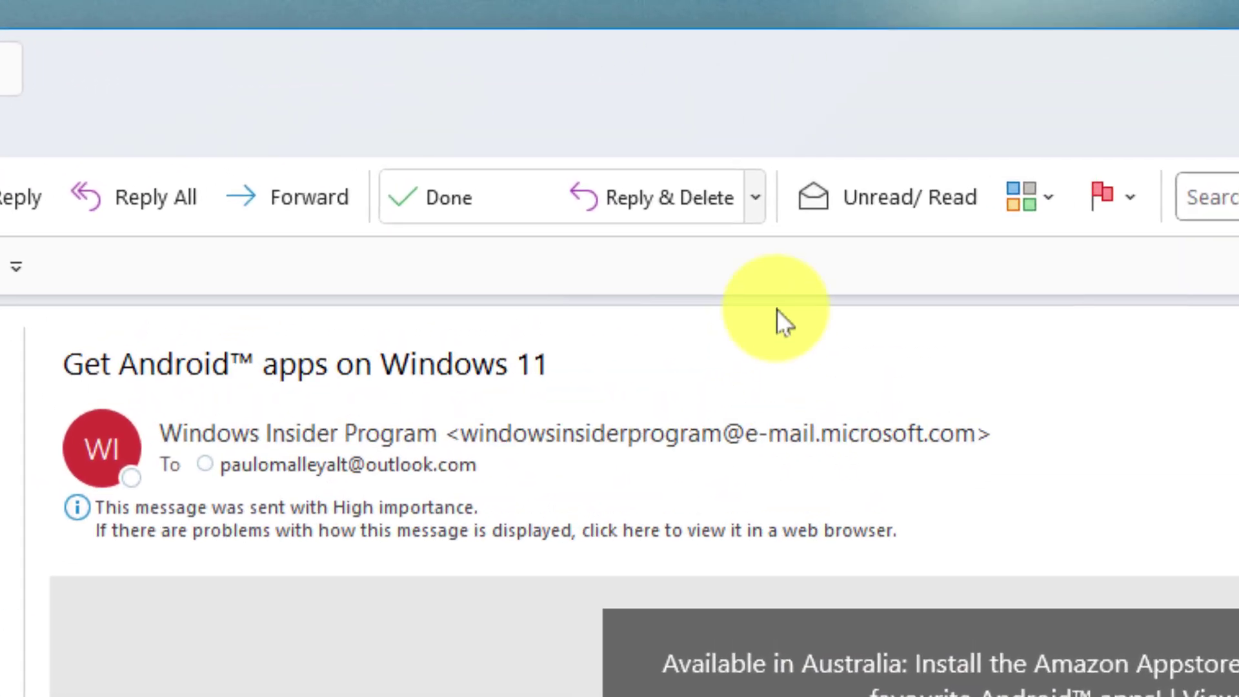
Apply Ctrl+Shift+1 to the Get Android apps email and check it, flagged, in Android.
click(635, 77)
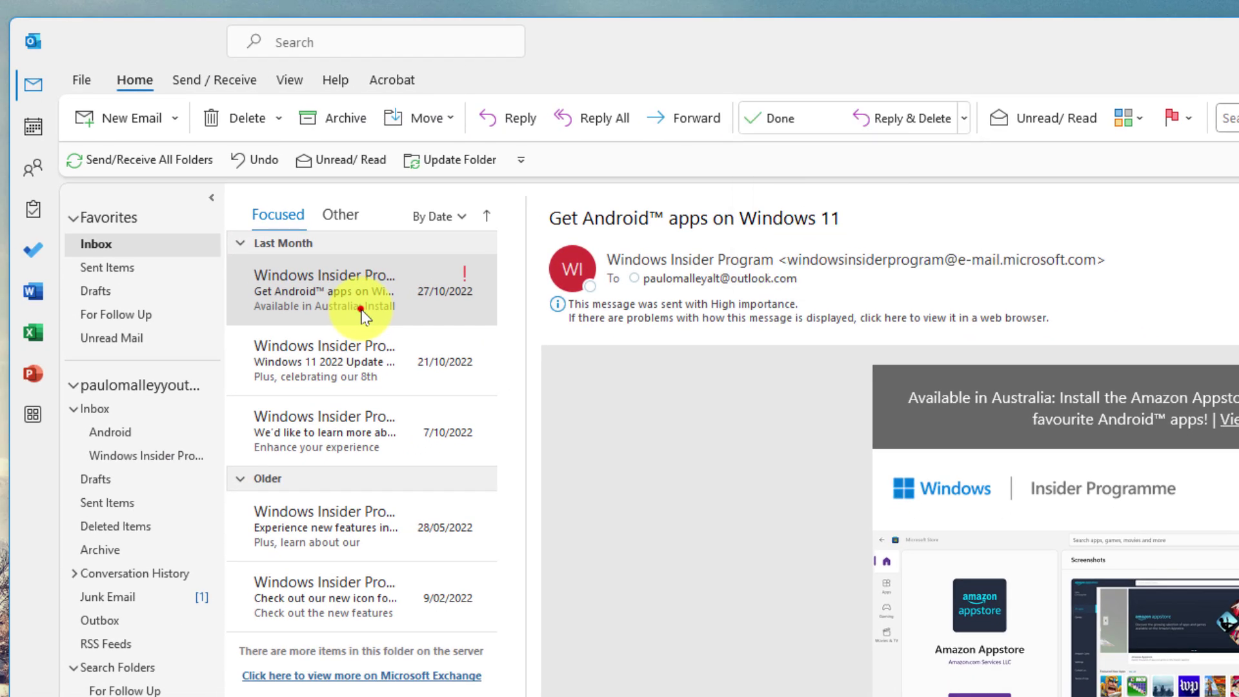
click(360, 307)
key(ctrl+shift+1)
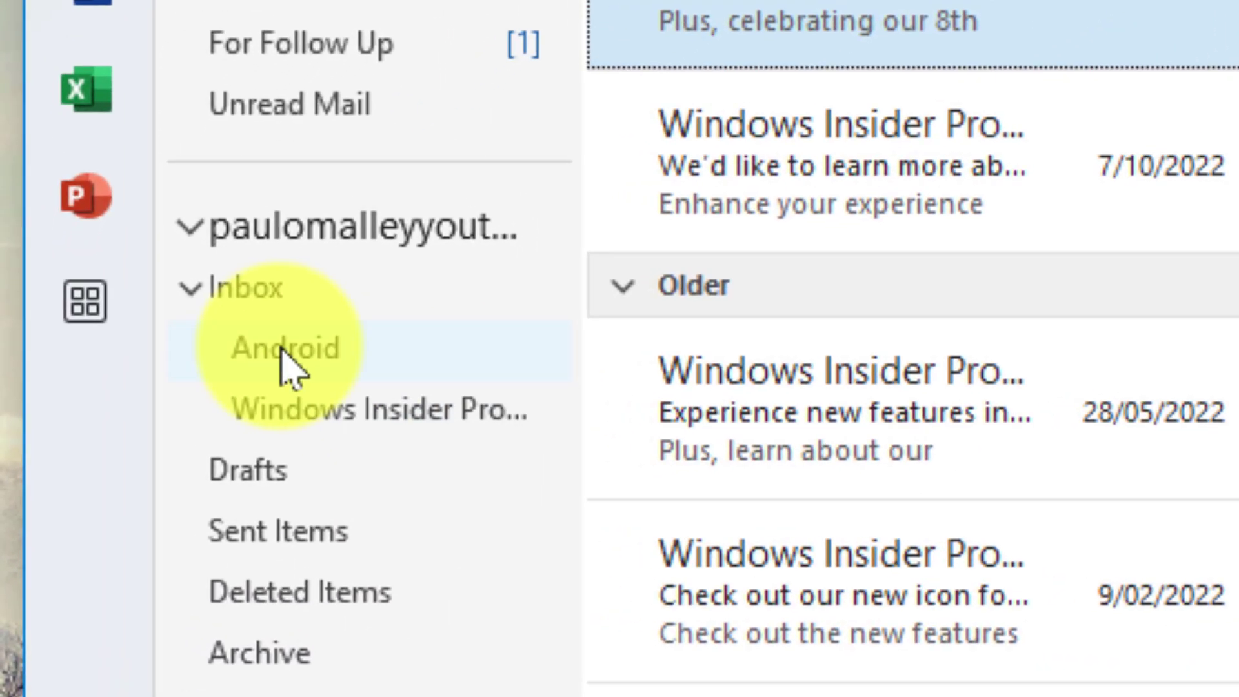
click(283, 353)
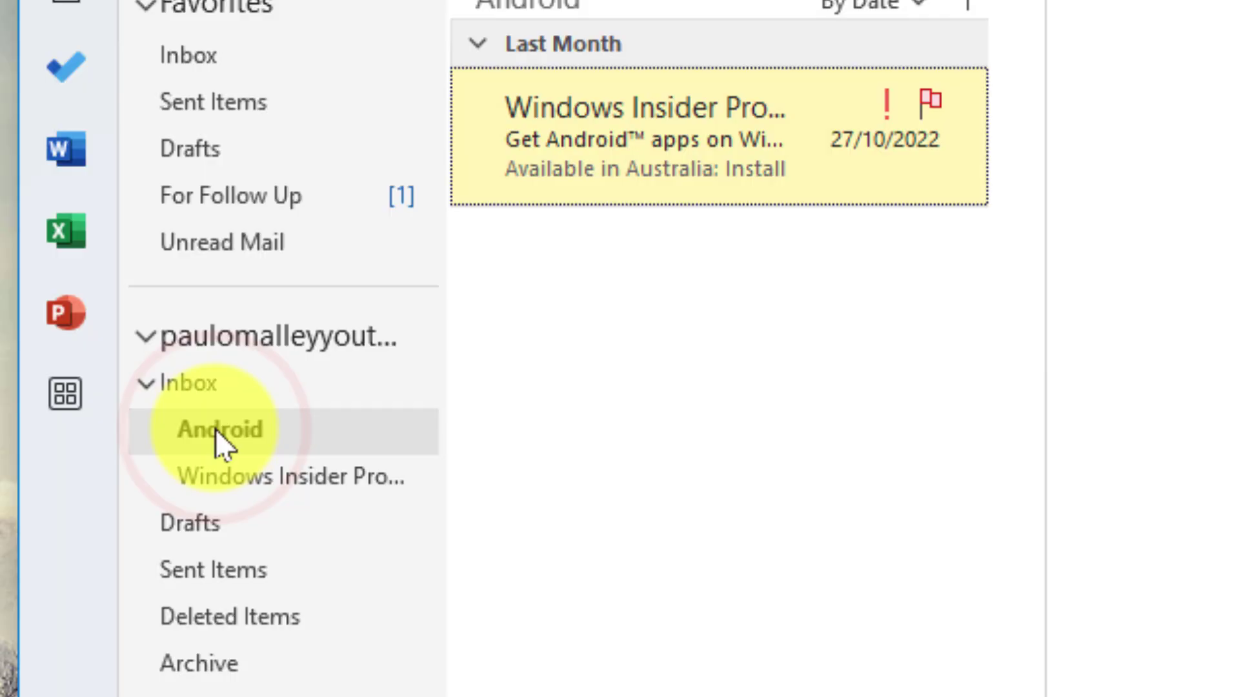
click(802, 195)
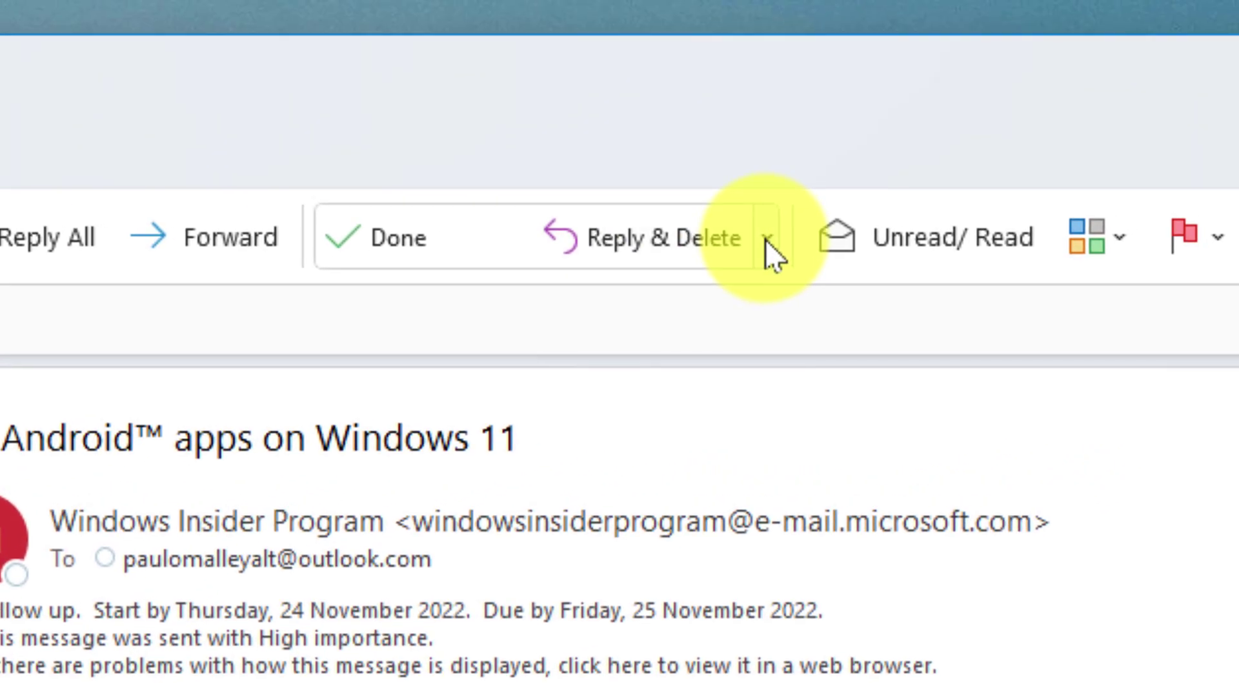
Open Manage Quick Steps and view To Manager's edit settings, cancelling without changes.
click(768, 242)
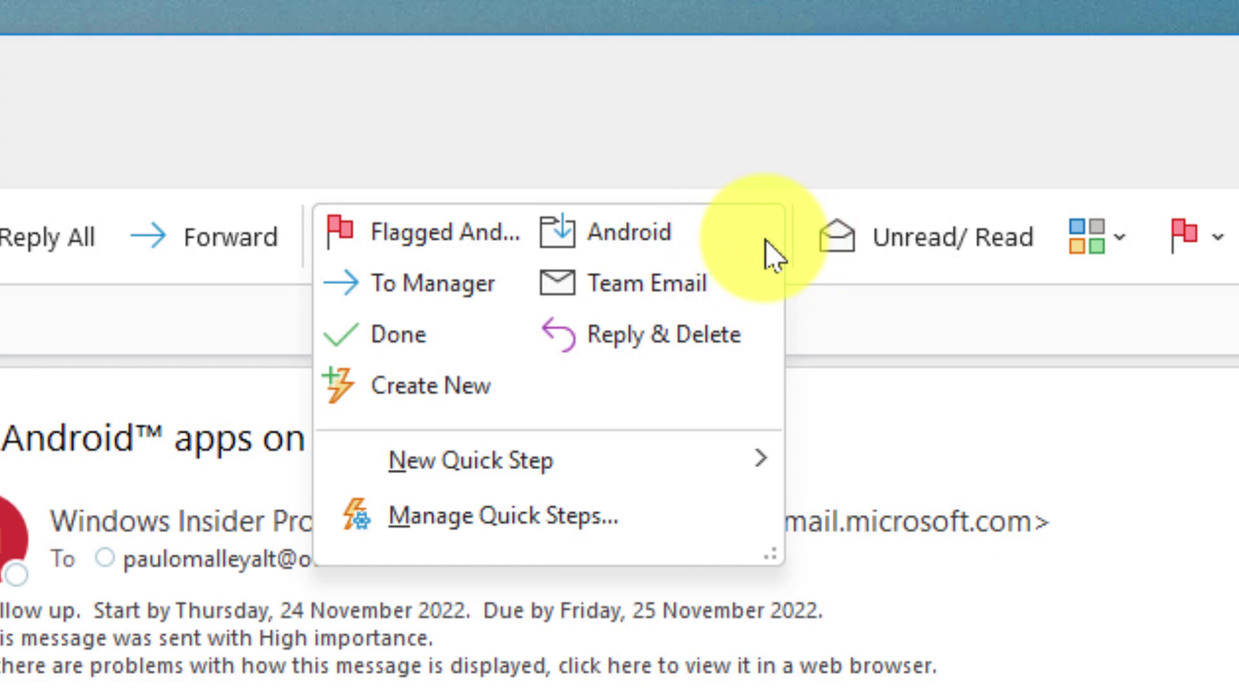
click(528, 531)
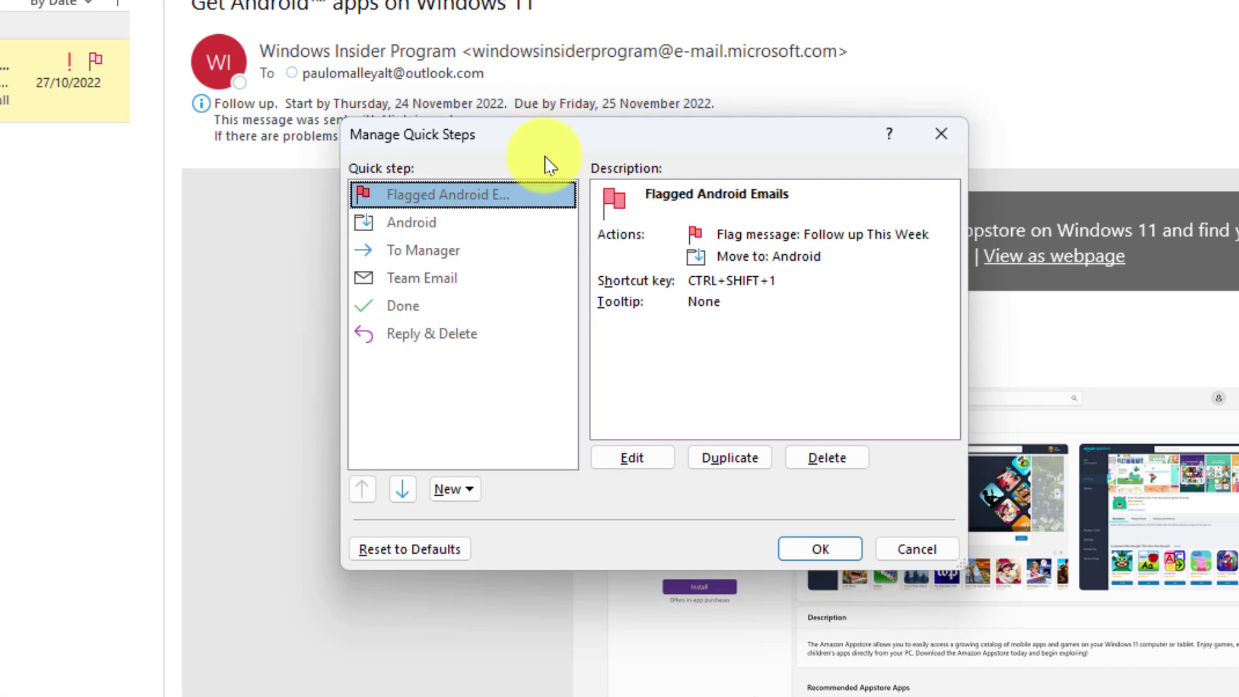
click(415, 258)
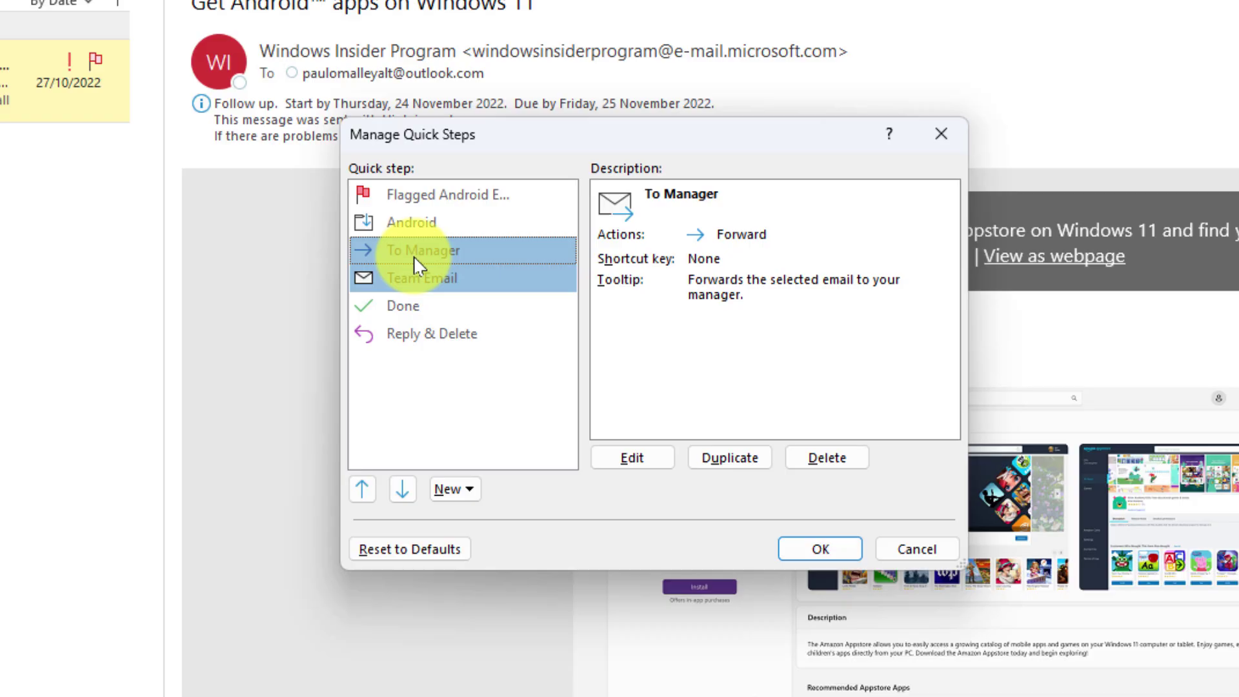
click(633, 460)
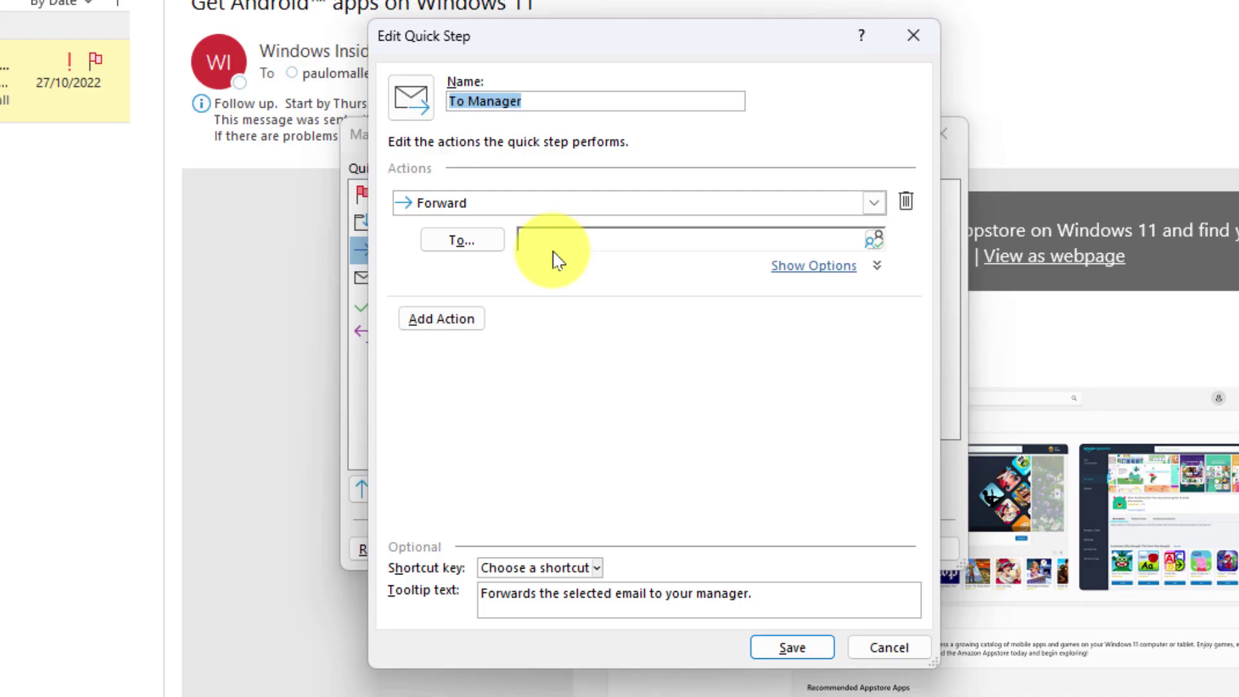
click(888, 648)
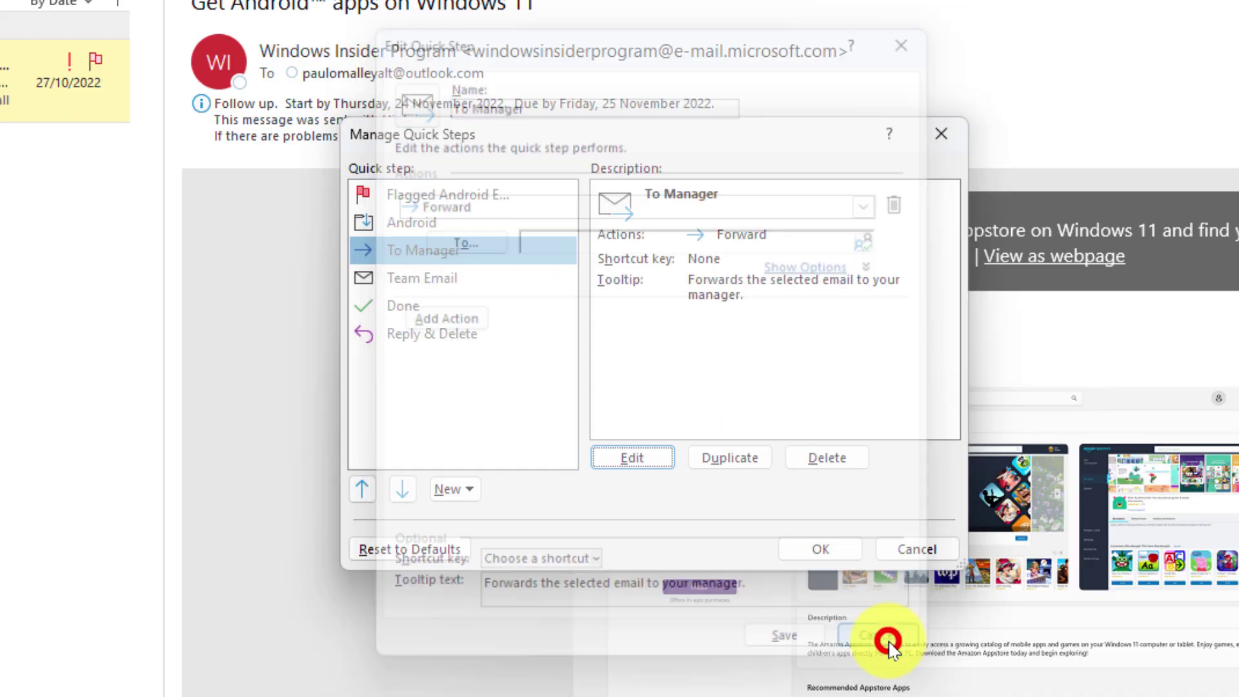
click(425, 279)
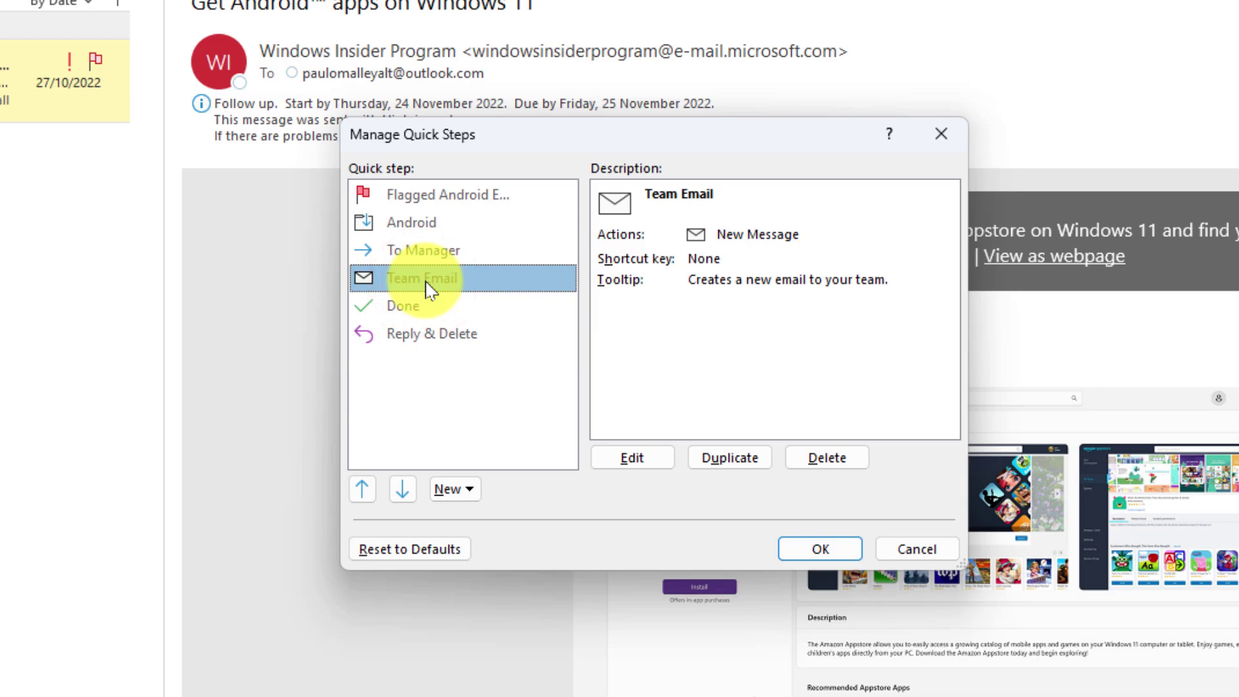
click(652, 462)
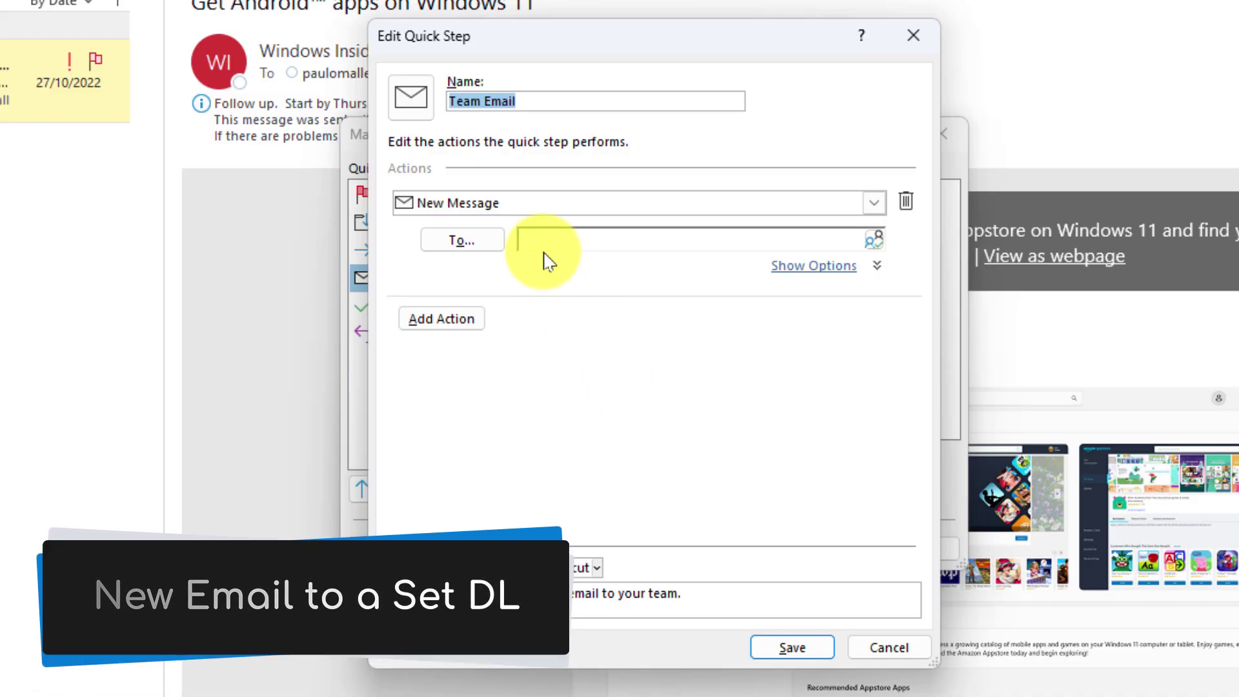
click(888, 650)
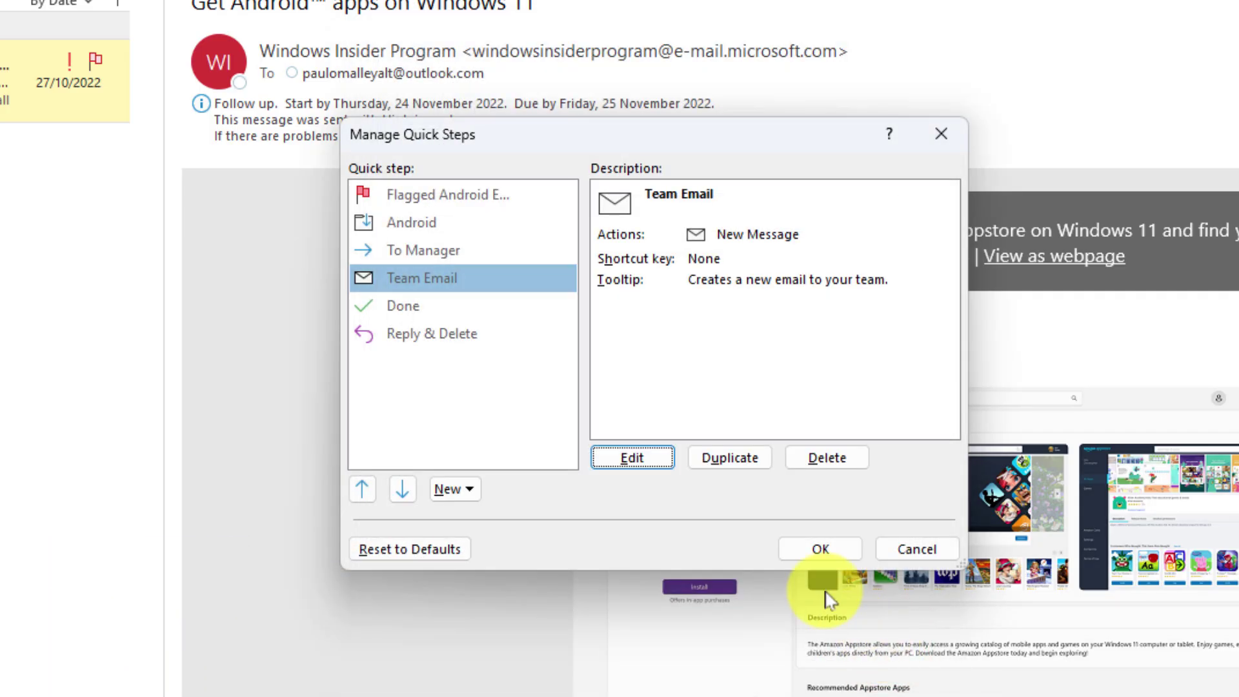
Delete Team Email, move Done up twice to second place, and confirm with OK.
click(839, 459)
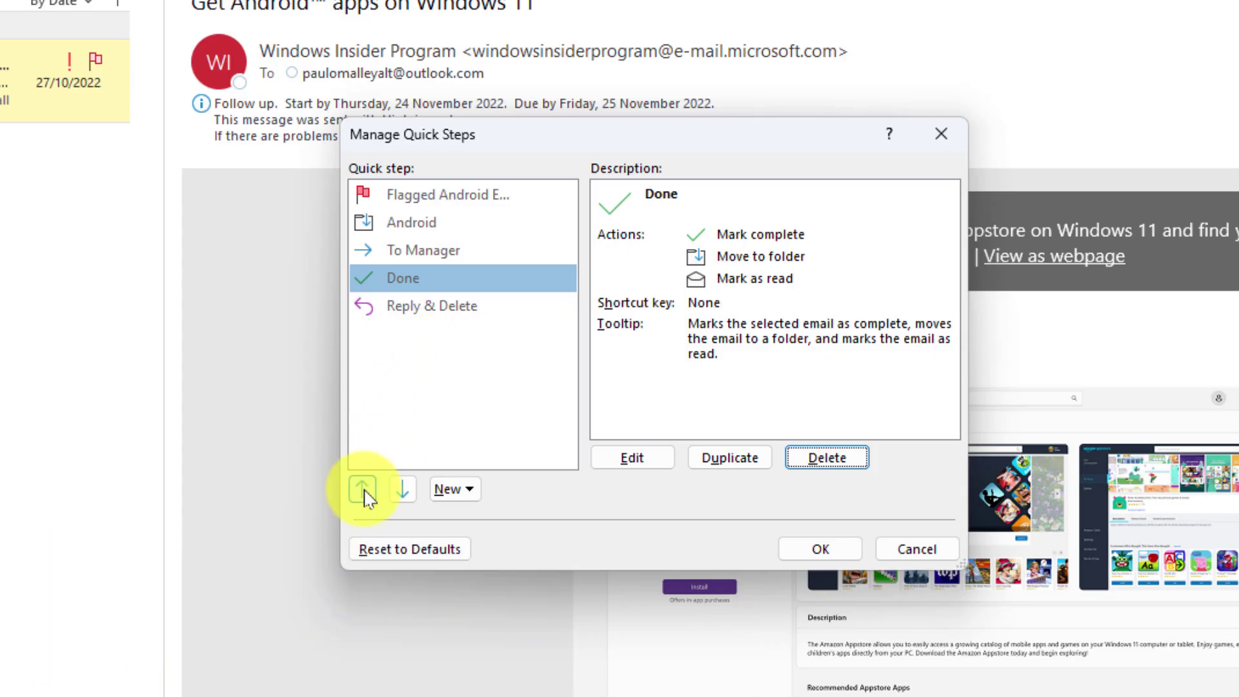
click(363, 490)
click(363, 490)
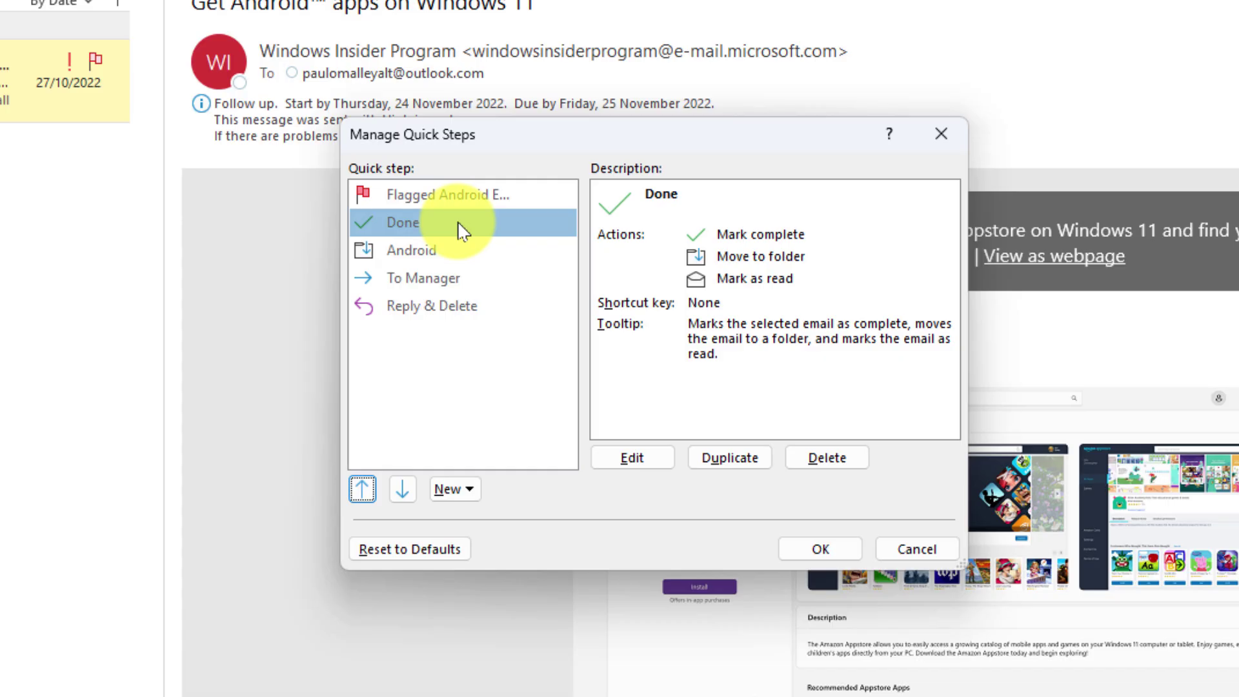
click(829, 552)
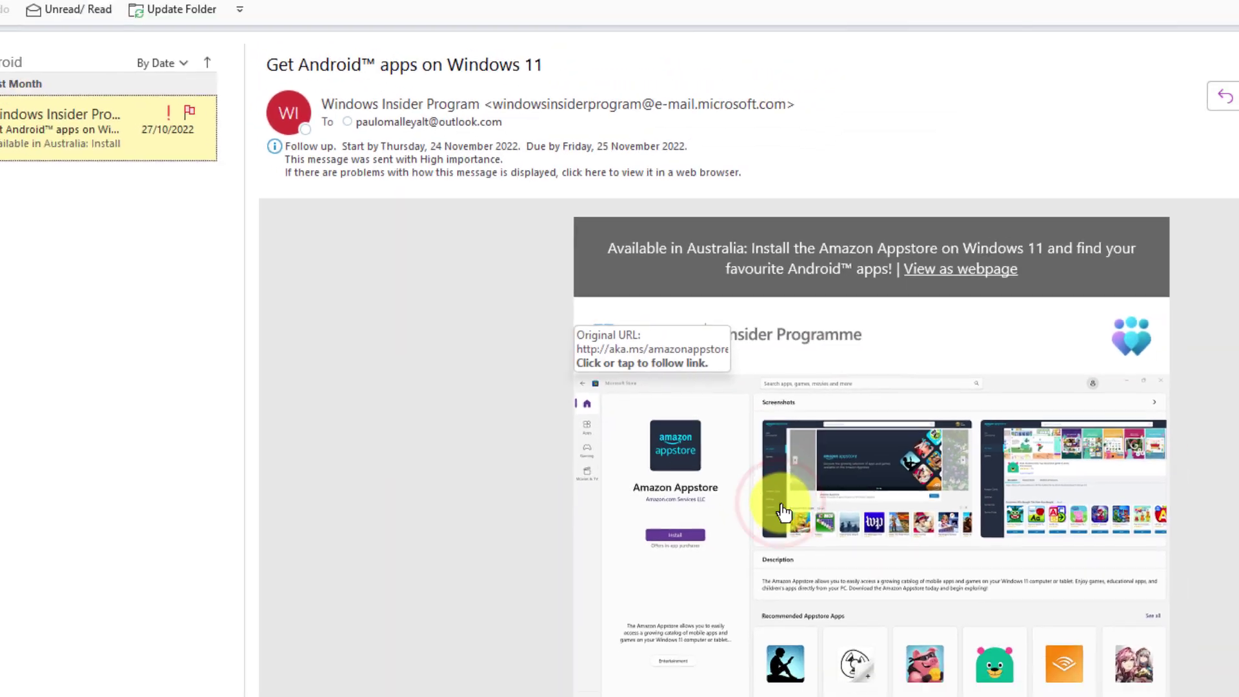
Minimise the Outlook window to reveal the desktop.
click(1153, 24)
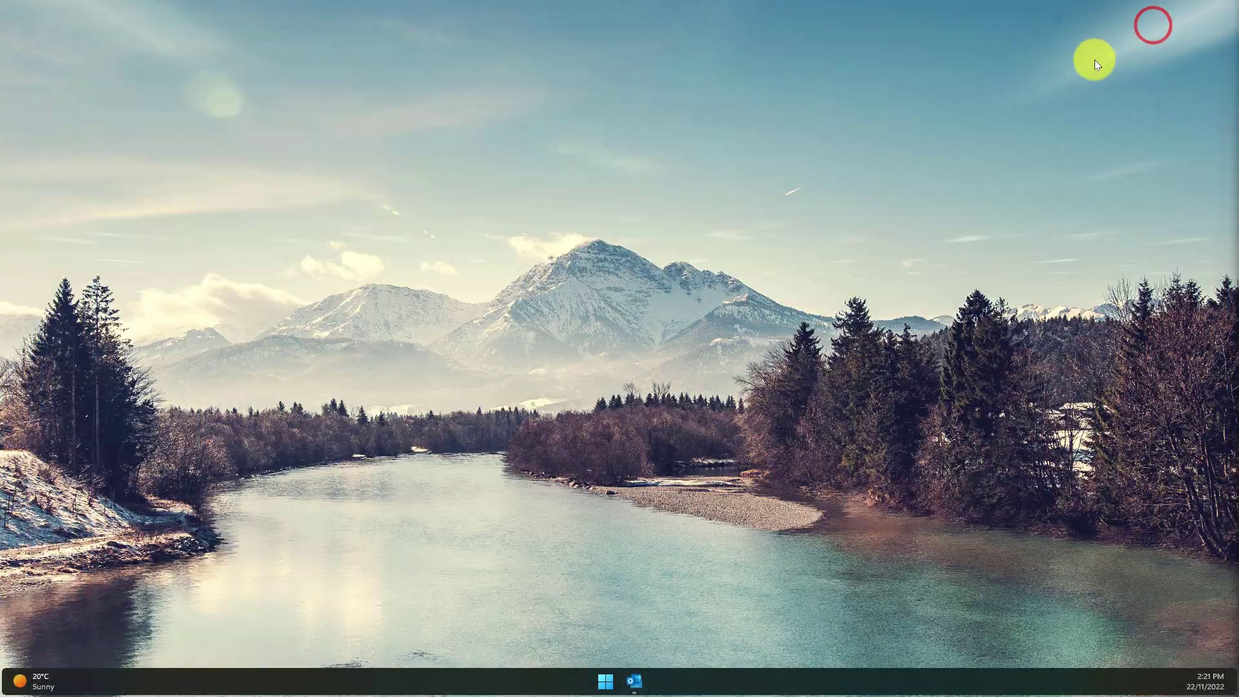